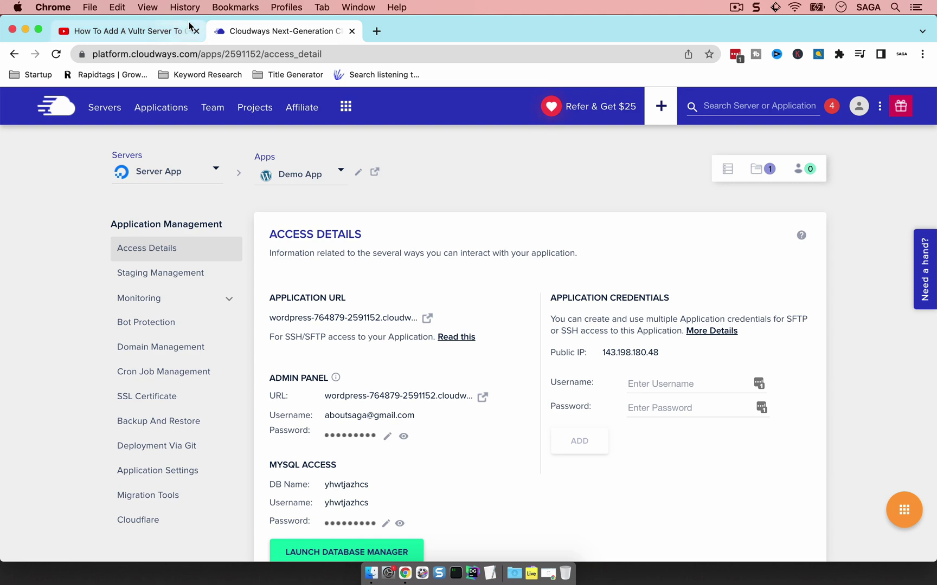
Step: Check the Cloudways promo code in the YouTube video's description, and return to the Cloudways access details page
{"action": "left_click", "coordinate": [150, 30]}
{"action": "scroll", "coordinate": [339, 329], "scroll_direction": "down", "scroll_amount": 3}
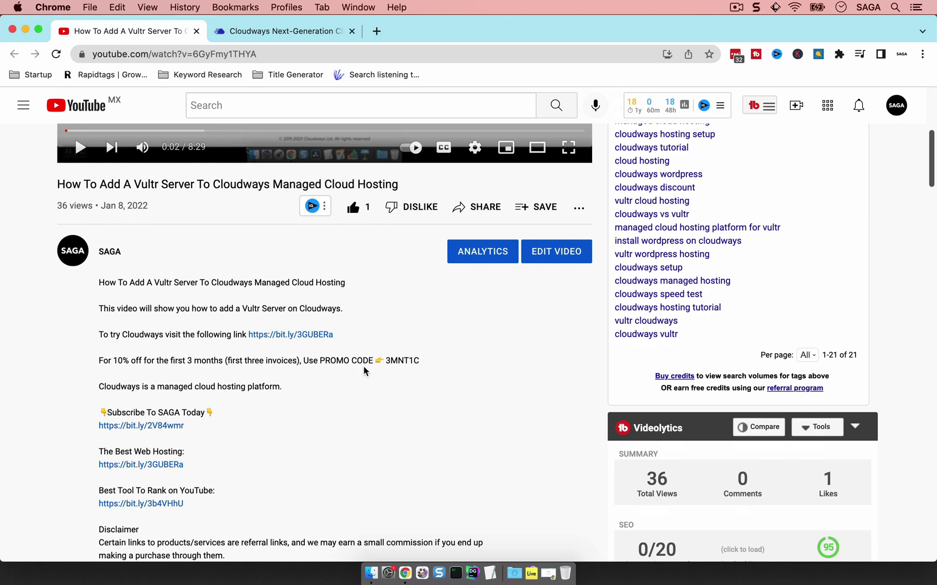
{"action": "left_click_drag", "start_coordinate": [386, 361], "coordinate": [406, 361]}
{"action": "left_click", "coordinate": [407, 360]}
{"action": "left_click", "coordinate": [286, 32]}
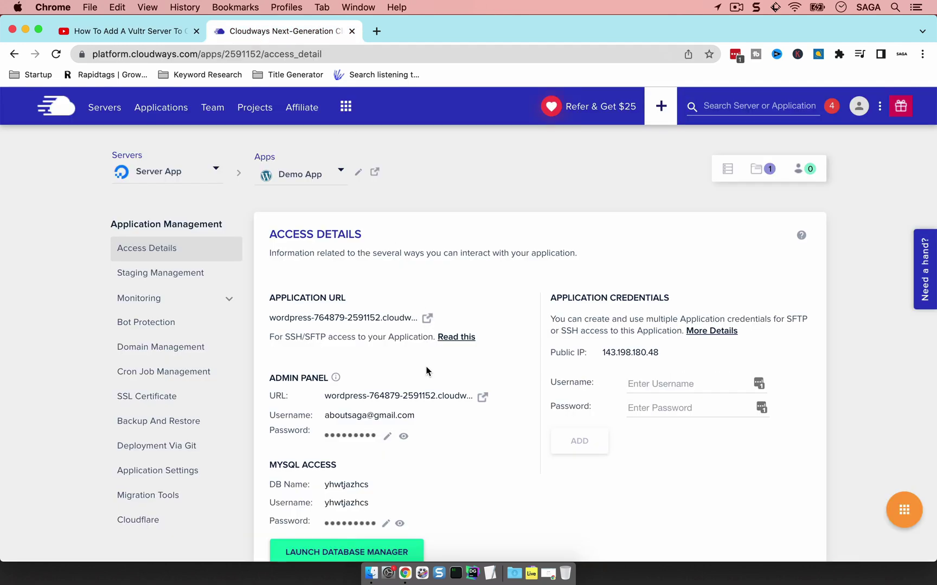
Step: Open the Demo App's WordPress admin login page and its public site from the Cloudways access details
{"action": "left_click", "coordinate": [479, 392]}
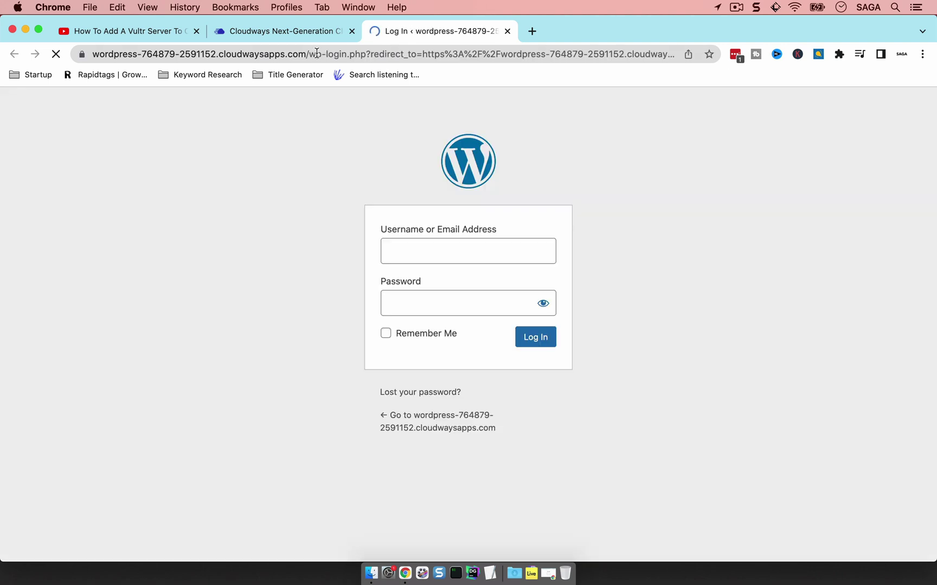
{"action": "left_click", "coordinate": [305, 33]}
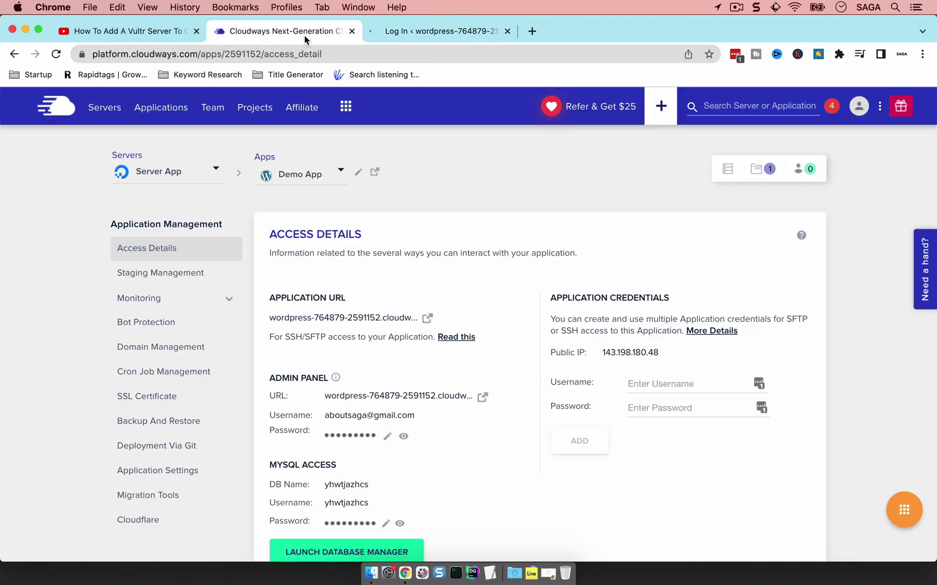
{"action": "left_click", "coordinate": [427, 318]}
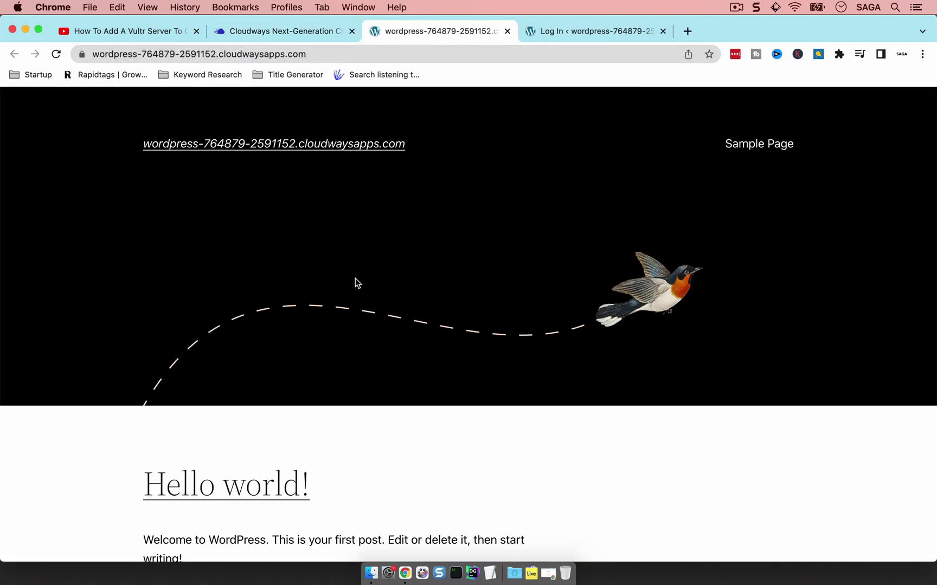
{"action": "scroll", "coordinate": [362, 292], "scroll_direction": "down", "scroll_amount": 3}
{"action": "scroll", "coordinate": [361, 292], "scroll_direction": "up", "scroll_amount": 3}
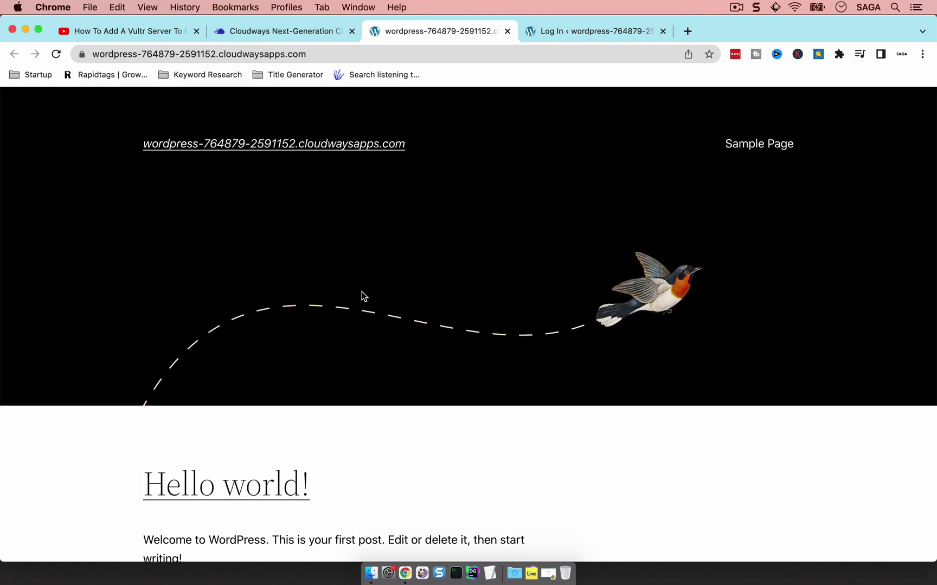
Step: Copy the admin panel username from the Cloudways access details into the WordPress login form
{"action": "left_click", "coordinate": [287, 32]}
{"action": "left_click", "coordinate": [550, 31]}
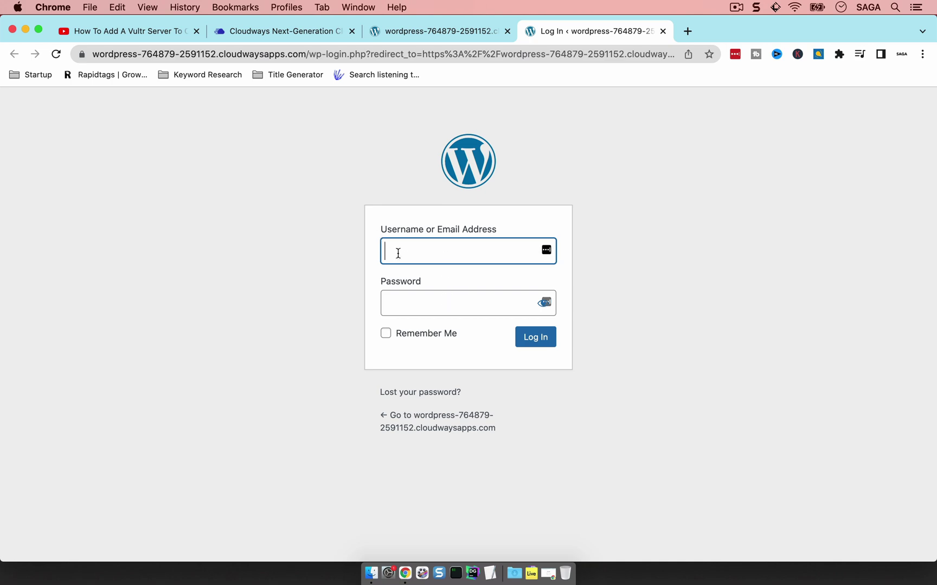
{"action": "left_click", "coordinate": [279, 32]}
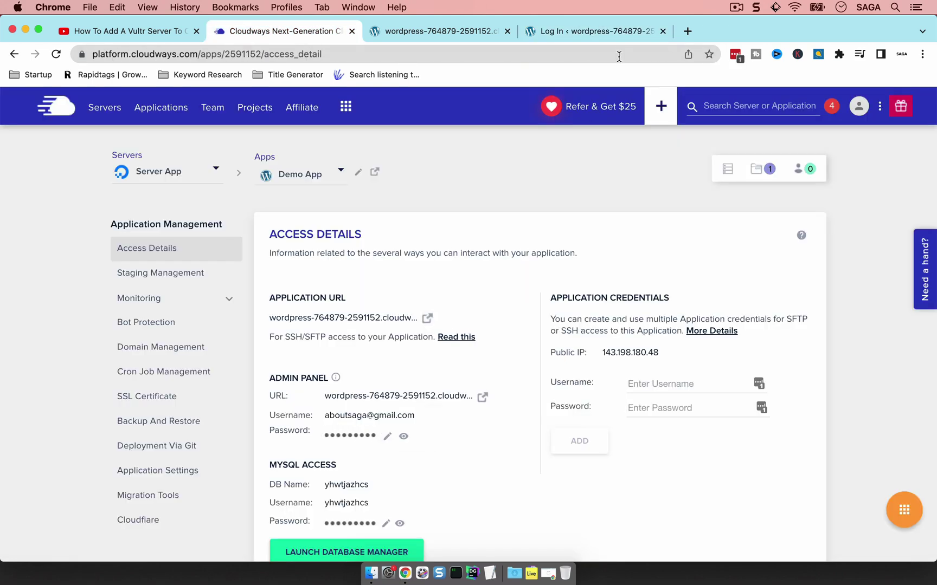
{"action": "left_click", "coordinate": [612, 33]}
{"action": "left_click", "coordinate": [439, 253]}
{"action": "key", "text": "cmd+v"}
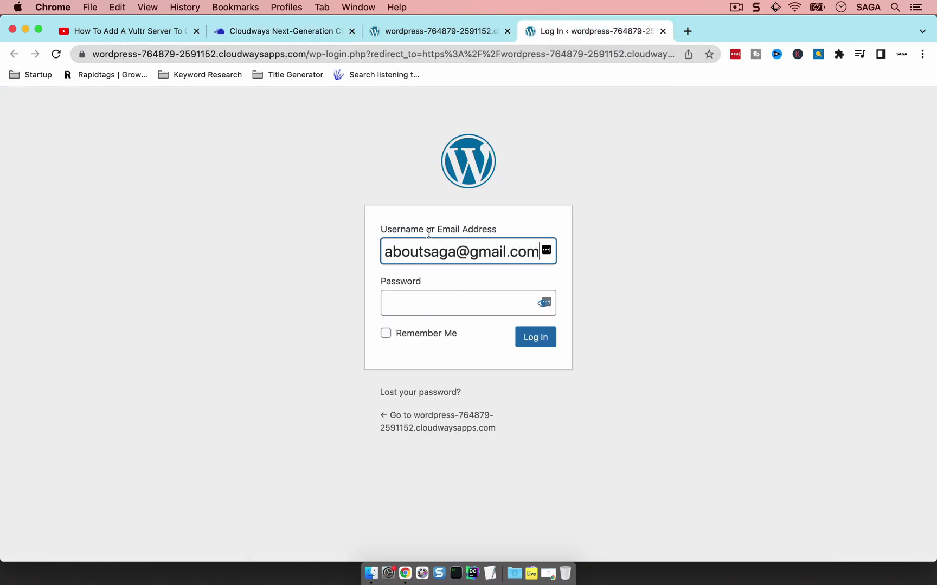
Step: Copy the admin panel password from Cloudways into the WordPress login form, log in, and decline saving the credentials in LastPass
{"action": "left_click", "coordinate": [318, 33]}
{"action": "left_click", "coordinate": [355, 434]}
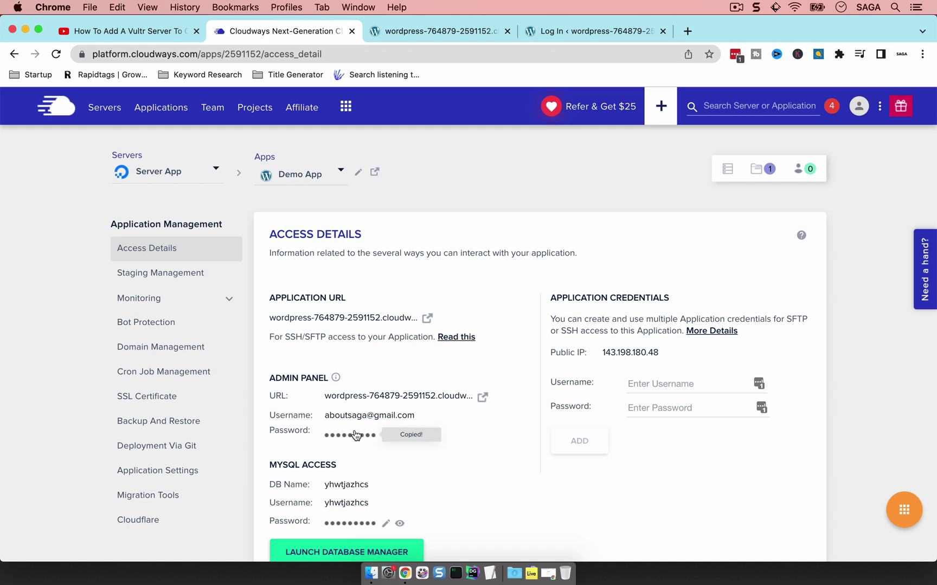
{"action": "left_click", "coordinate": [588, 31]}
{"action": "left_click", "coordinate": [414, 303]}
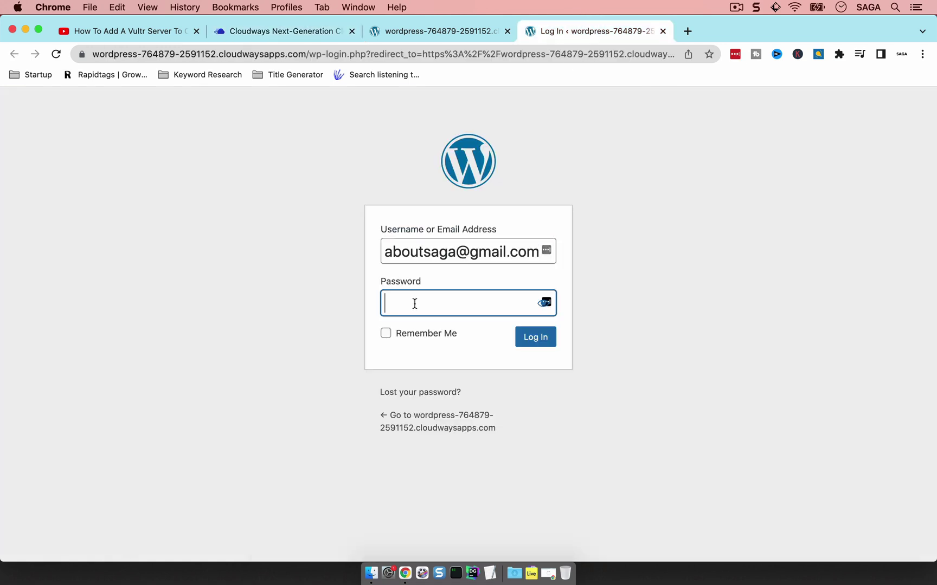
{"action": "key", "text": "cmd+v"}
{"action": "key", "text": "Return"}
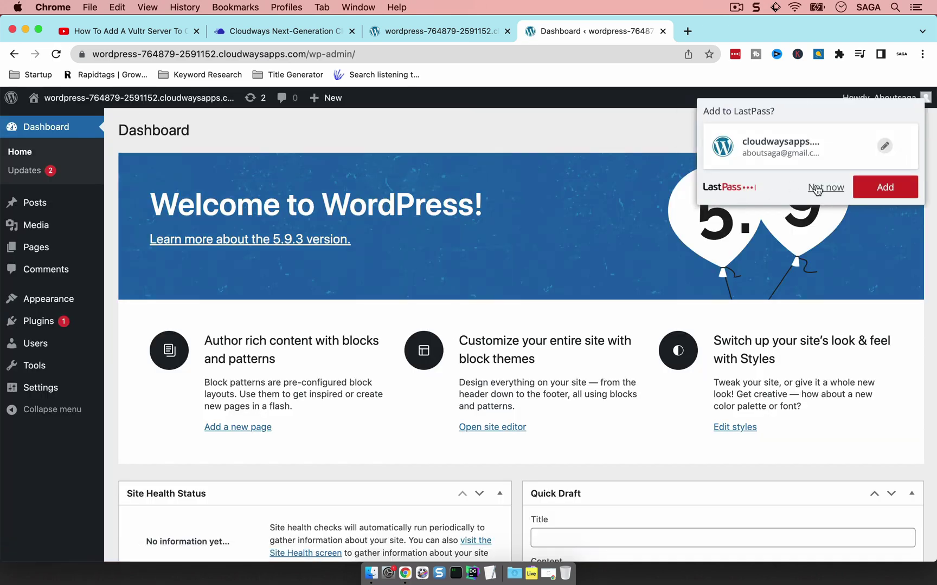
{"action": "left_click", "coordinate": [817, 189]}
Step: Open the installed themes page of the WordPress site and look over the active and available themes
{"action": "scroll", "coordinate": [366, 272], "scroll_direction": "down", "scroll_amount": 3}
{"action": "scroll", "coordinate": [366, 272], "scroll_direction": "up", "scroll_amount": 2}
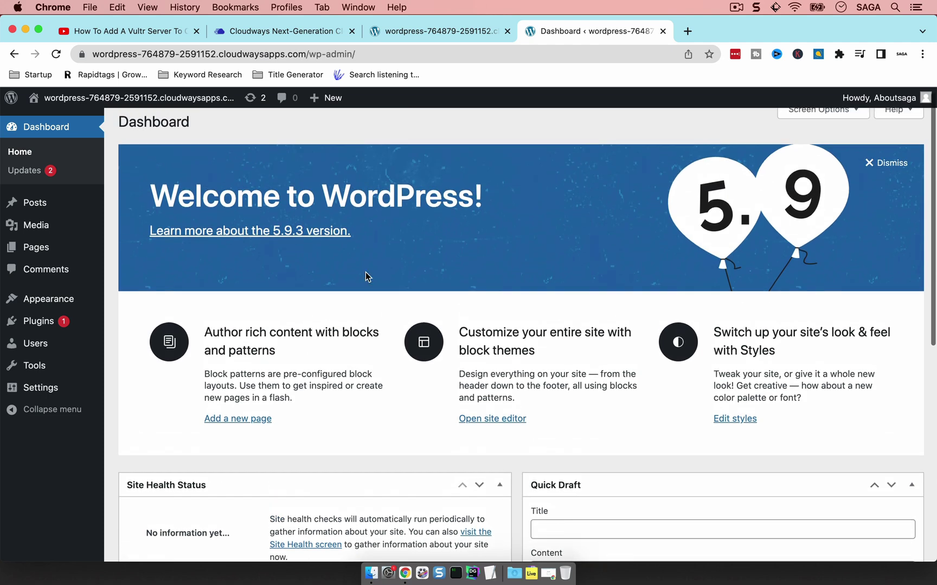
{"action": "scroll", "coordinate": [366, 272], "scroll_direction": "up", "scroll_amount": 1}
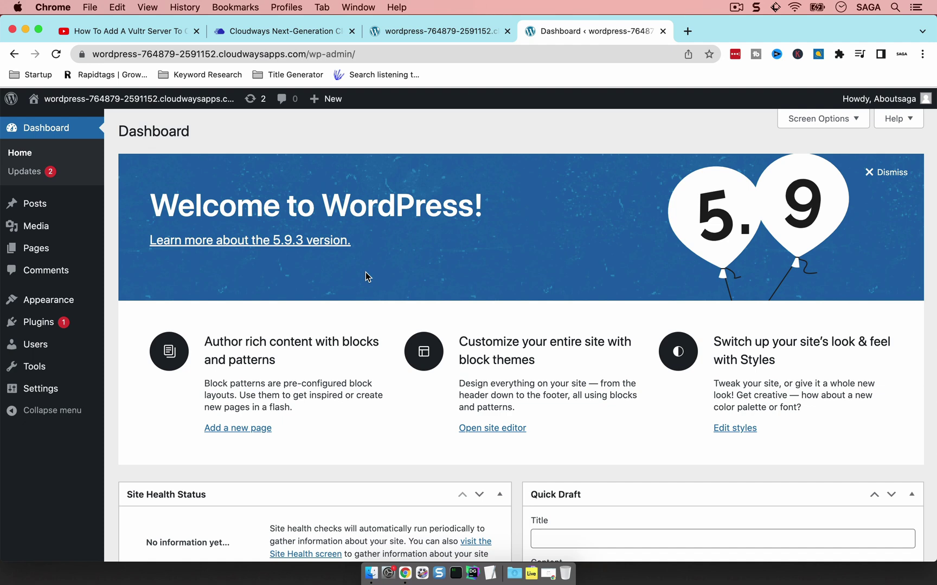
{"action": "scroll", "coordinate": [365, 272], "scroll_direction": "down", "scroll_amount": 1}
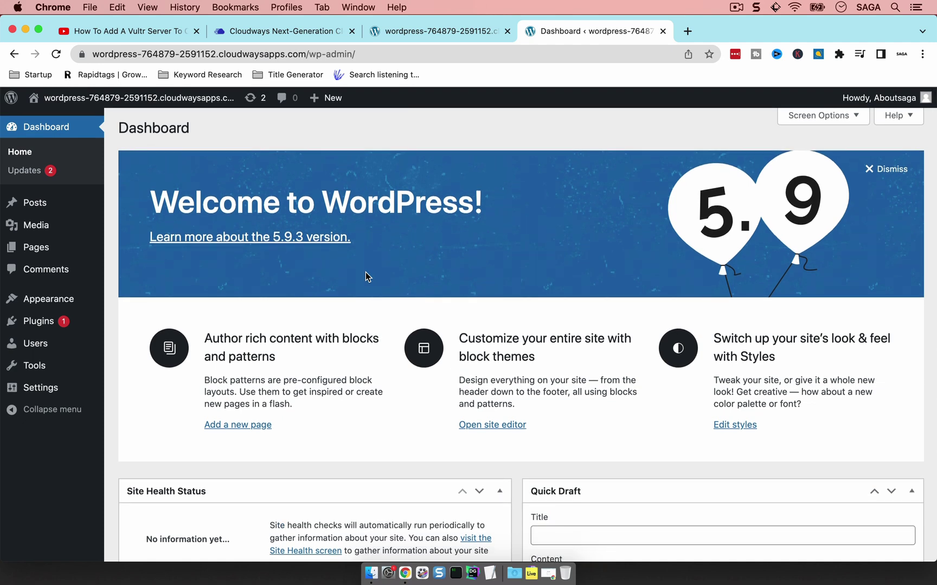
{"action": "scroll", "coordinate": [365, 272], "scroll_direction": "down", "scroll_amount": 1}
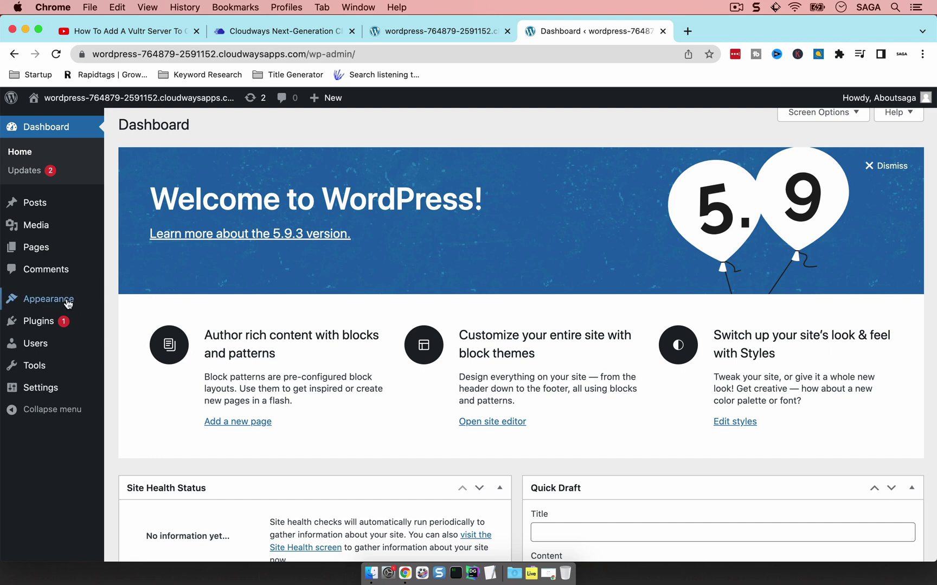
{"action": "mouse_move", "coordinate": [57, 304]}
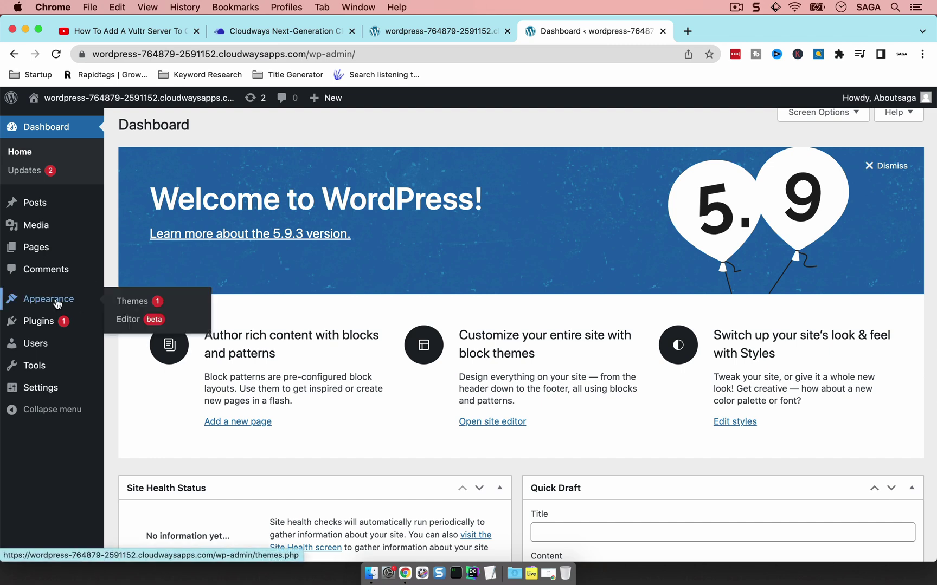
{"action": "left_click", "coordinate": [130, 303]}
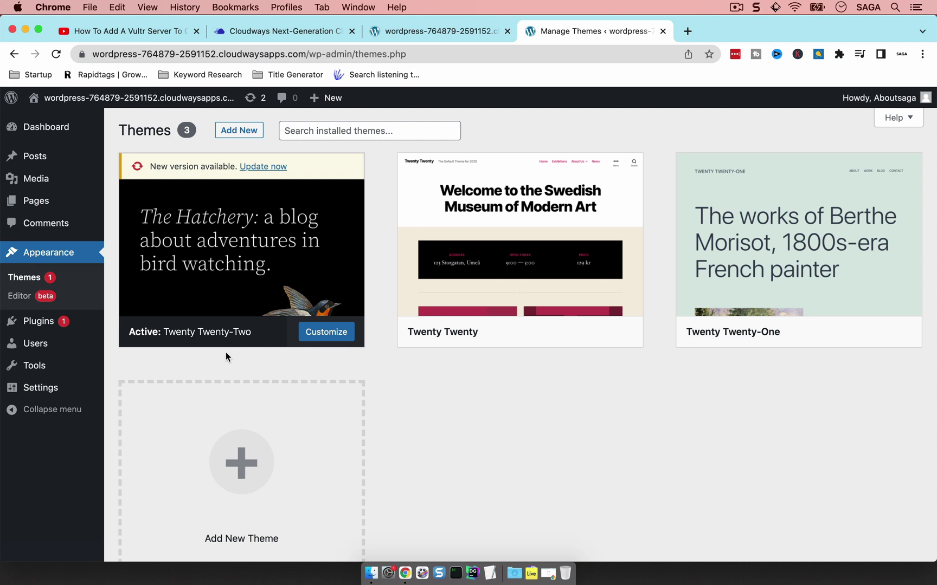
{"action": "mouse_move", "coordinate": [190, 338]}
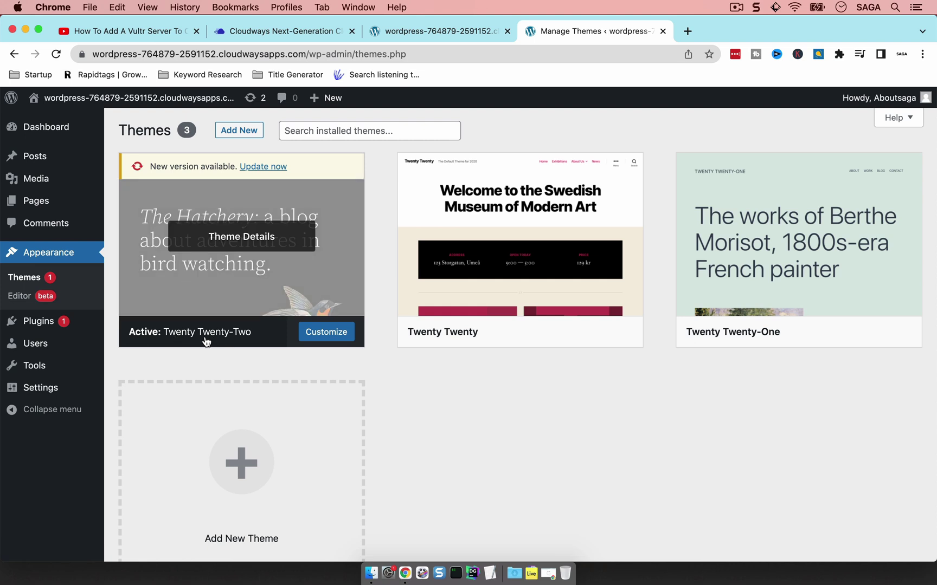
{"action": "mouse_move", "coordinate": [730, 327]}
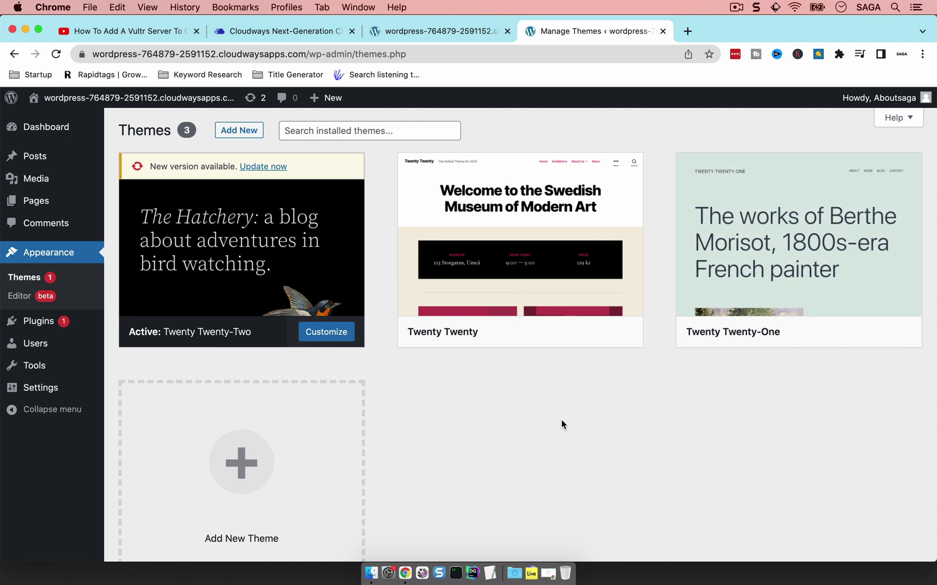
Step: Open the catalogue for adding a new theme and look at the Astra theme among the popular ones
{"action": "scroll", "coordinate": [561, 425], "scroll_direction": "down", "scroll_amount": 1}
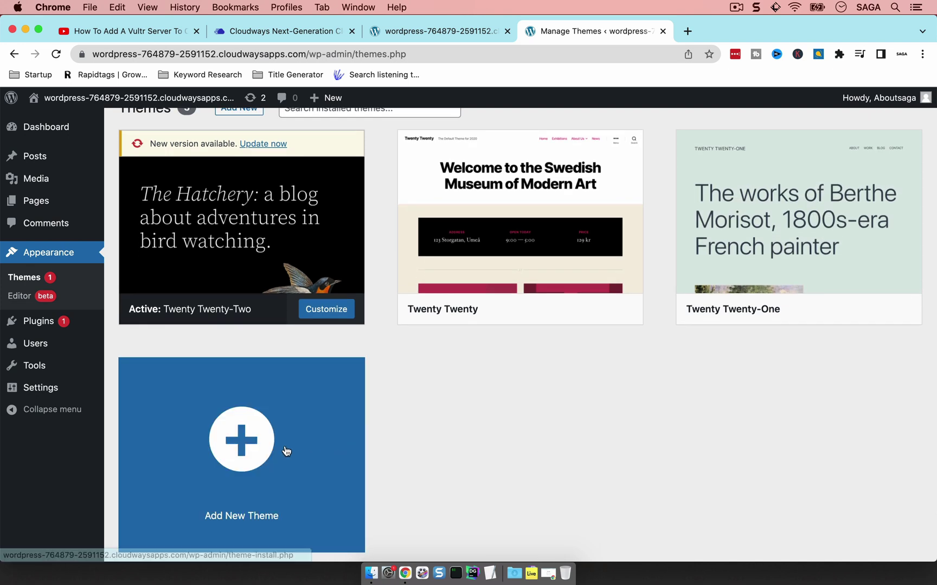
{"action": "left_click", "coordinate": [241, 448]}
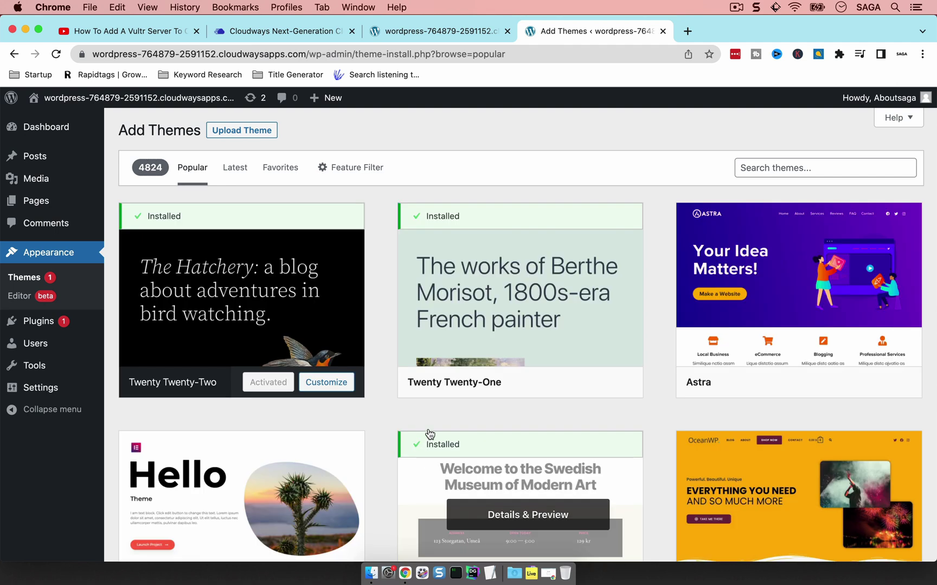
{"action": "mouse_move", "coordinate": [501, 282]}
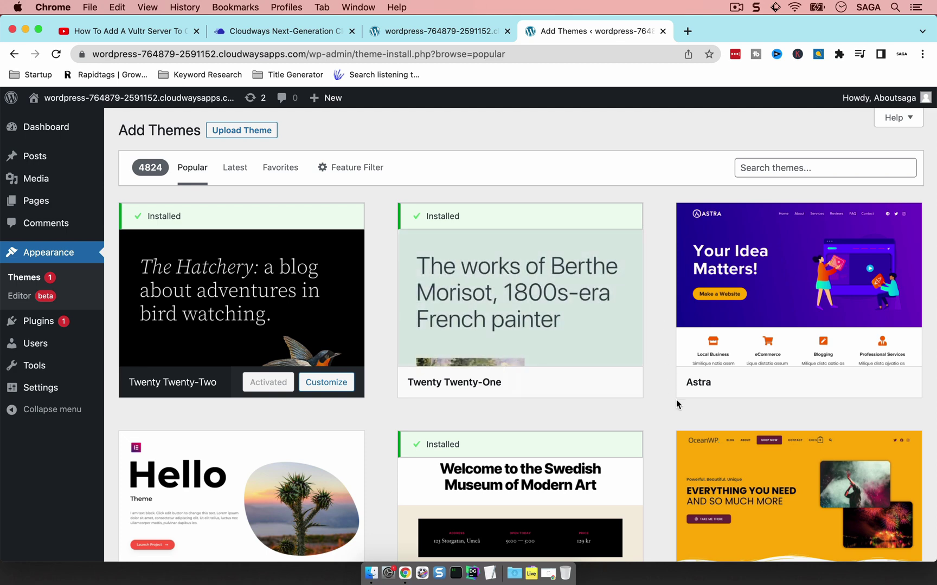
{"action": "mouse_move", "coordinate": [704, 400]}
{"action": "mouse_move", "coordinate": [730, 324]}
{"action": "mouse_move", "coordinate": [729, 303]}
{"action": "mouse_move", "coordinate": [684, 332]}
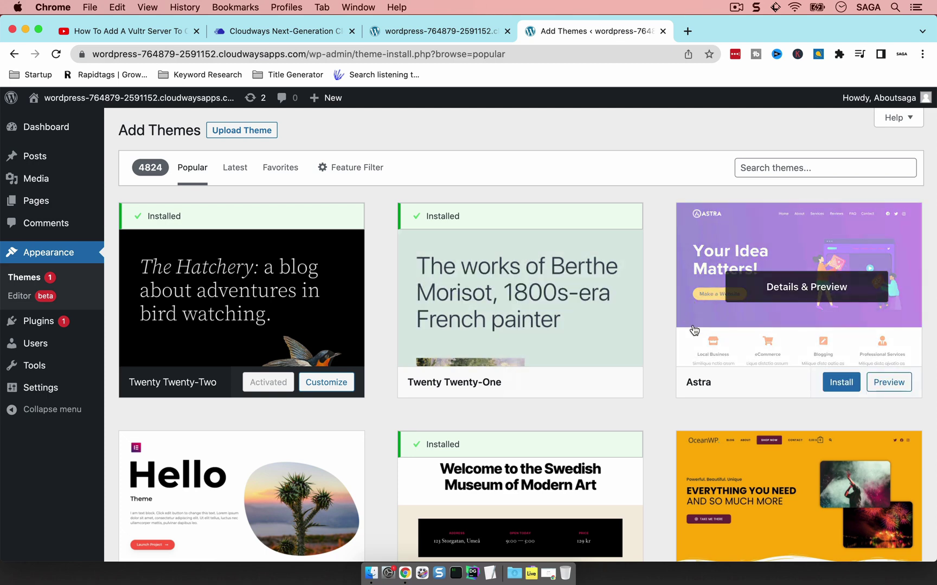
Step: Search the theme catalogue for "astra" and install the Astra theme
{"action": "left_click", "coordinate": [802, 168]}
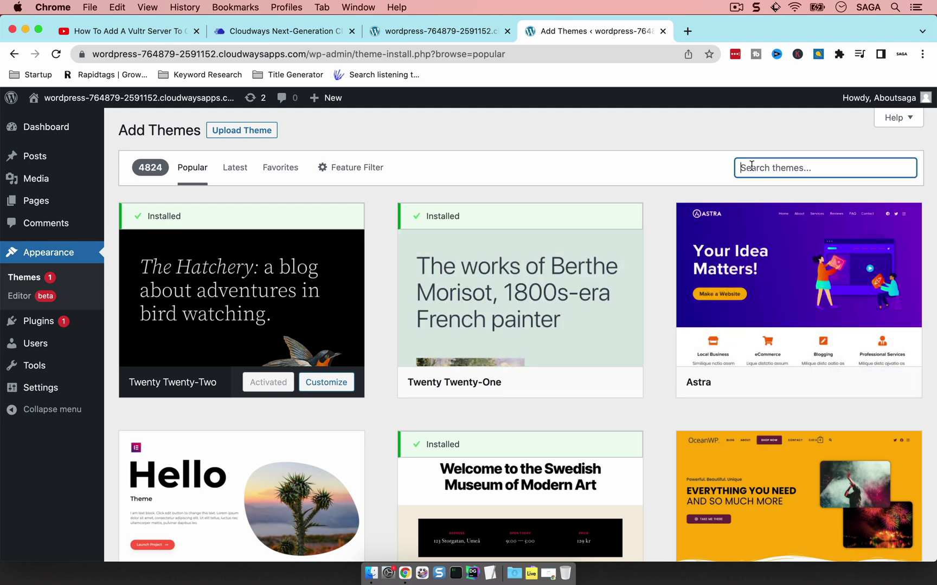
{"action": "type", "text": "astra"}
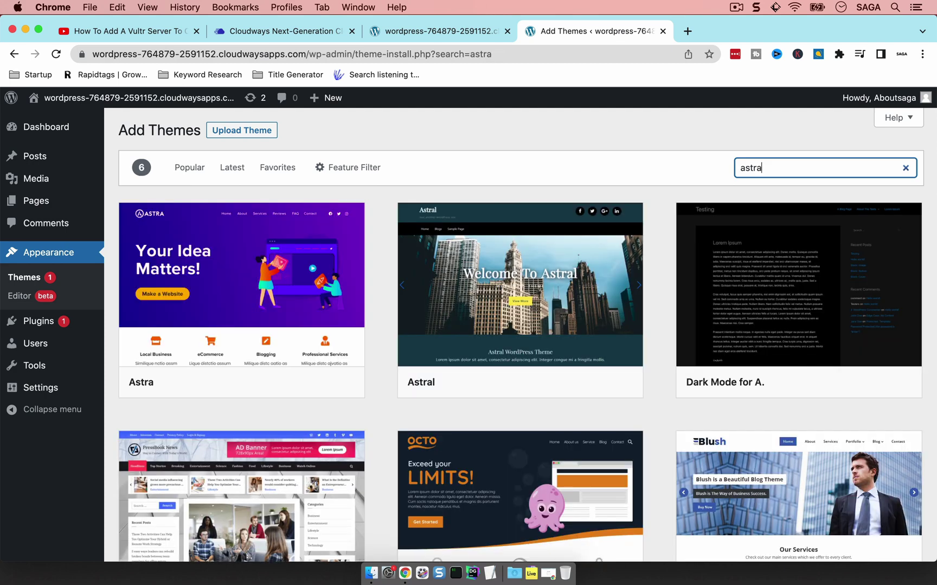
{"action": "mouse_move", "coordinate": [200, 352]}
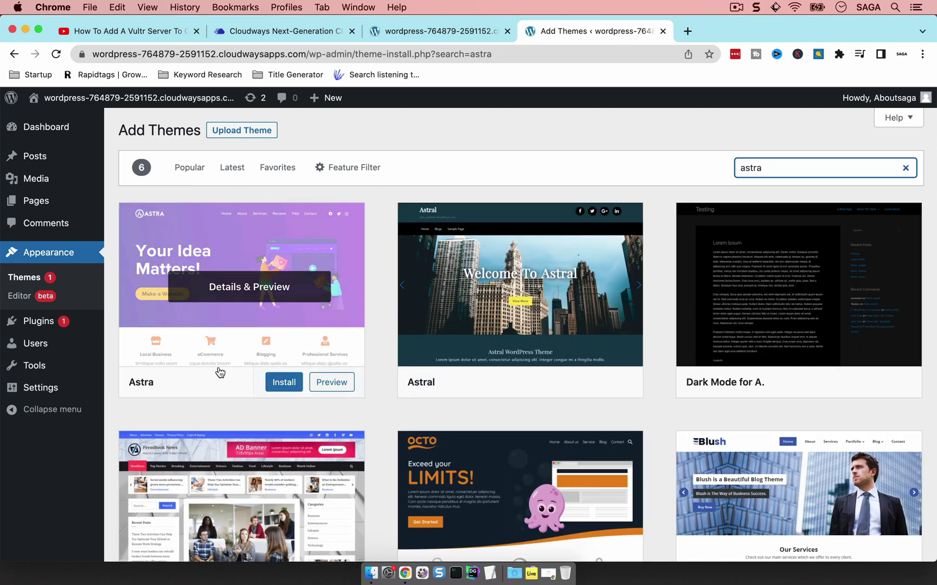
{"action": "left_click", "coordinate": [273, 383]}
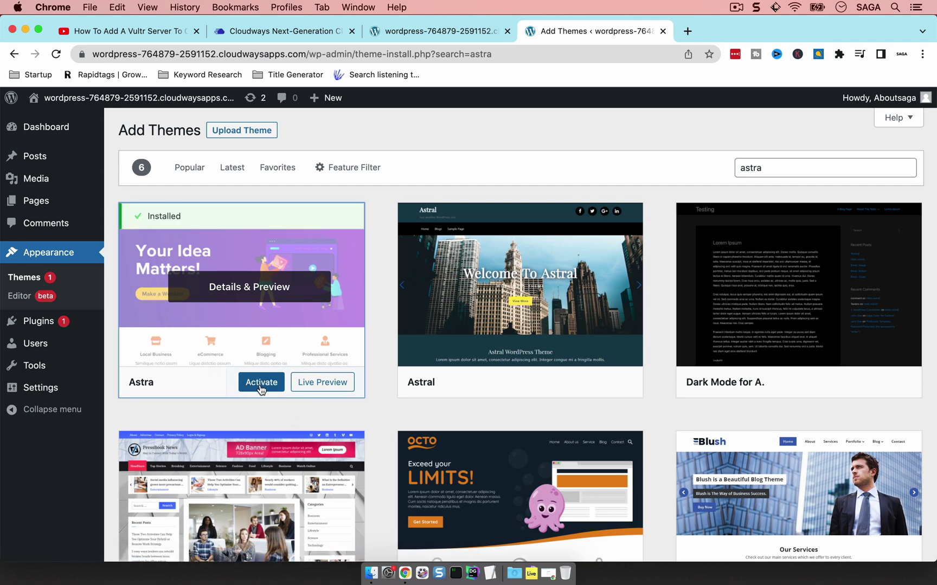
Step: Preview the Astra theme live on the site, close the preview, and activate the theme
{"action": "left_click", "coordinate": [324, 382]}
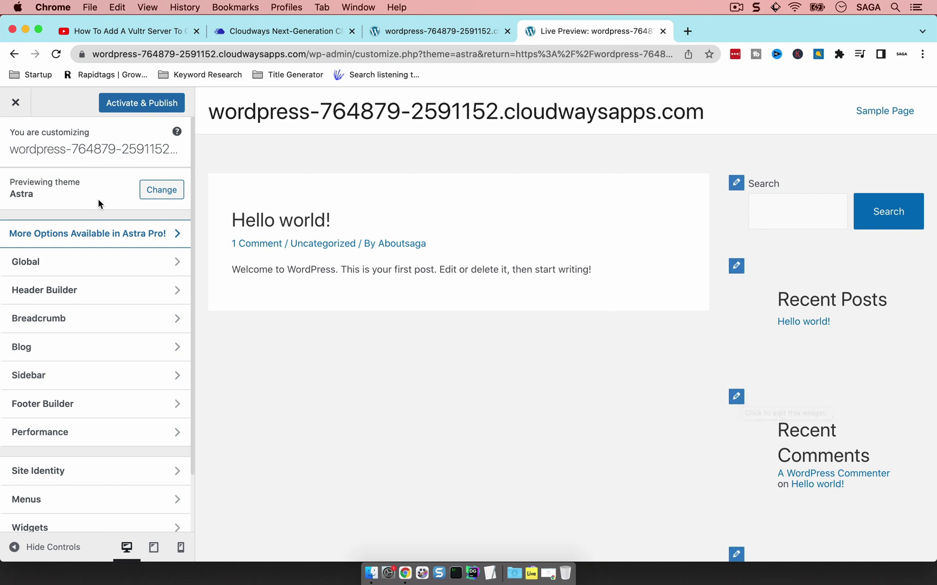
{"action": "left_click", "coordinate": [22, 106]}
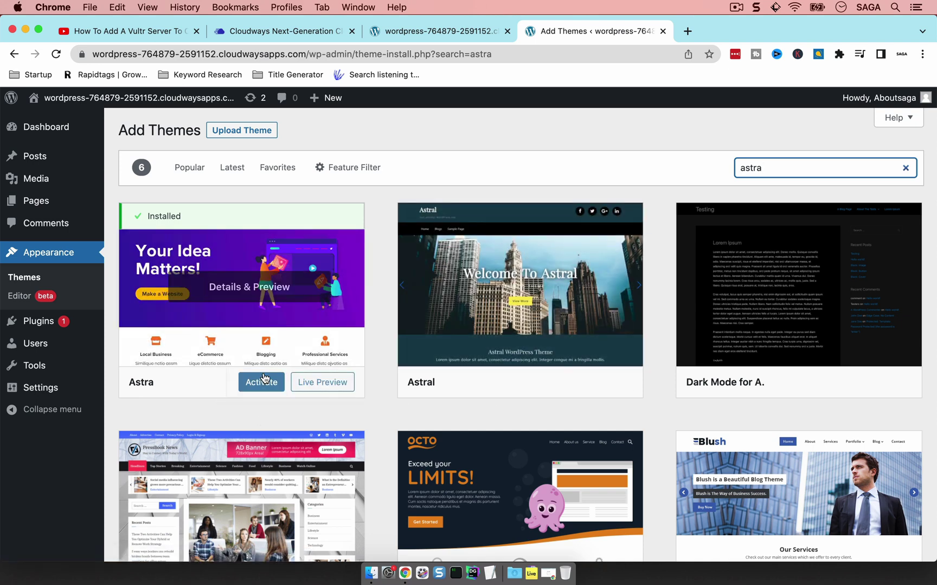
{"action": "left_click", "coordinate": [267, 385]}
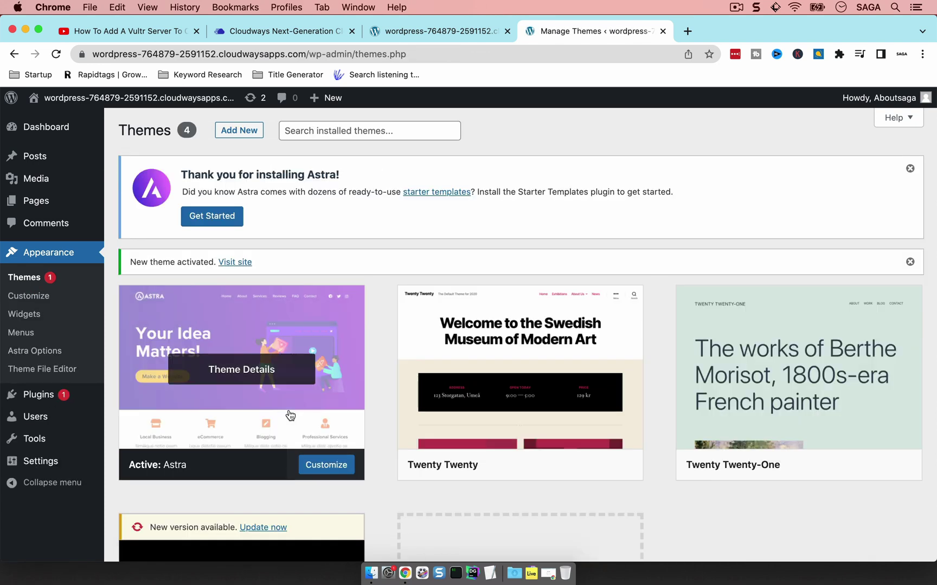
Step: Review the installed themes list and visit the site's front page to view it with the Astra theme
{"action": "scroll", "coordinate": [364, 273], "scroll_direction": "down", "scroll_amount": 3}
{"action": "scroll", "coordinate": [247, 293], "scroll_direction": "down", "scroll_amount": 2}
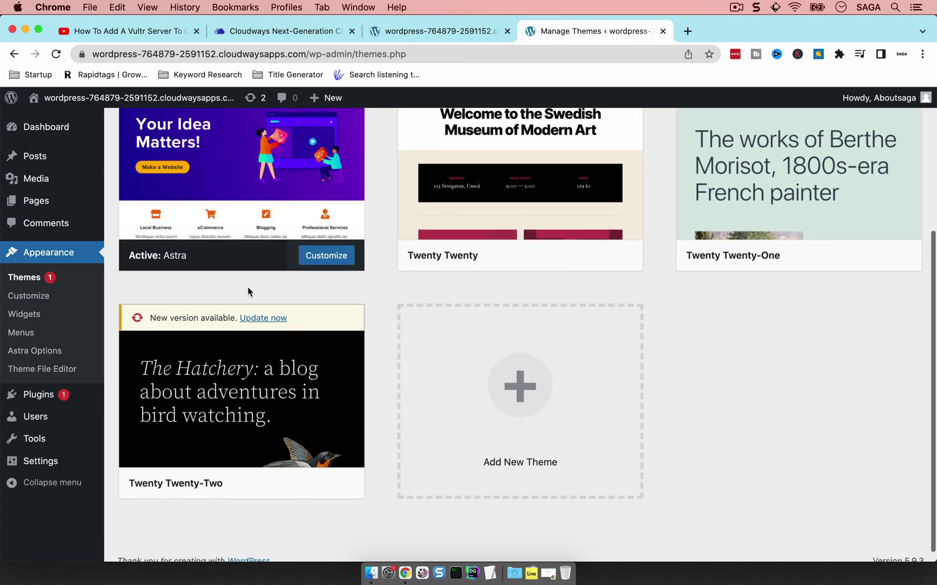
{"action": "scroll", "coordinate": [251, 281], "scroll_direction": "up", "scroll_amount": 4}
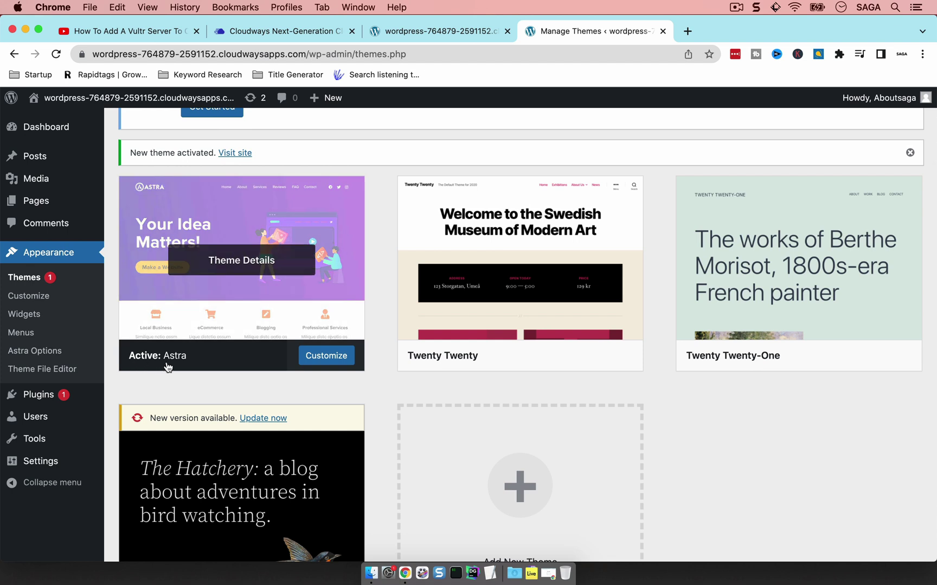
{"action": "scroll", "coordinate": [138, 247], "scroll_direction": "up", "scroll_amount": 3}
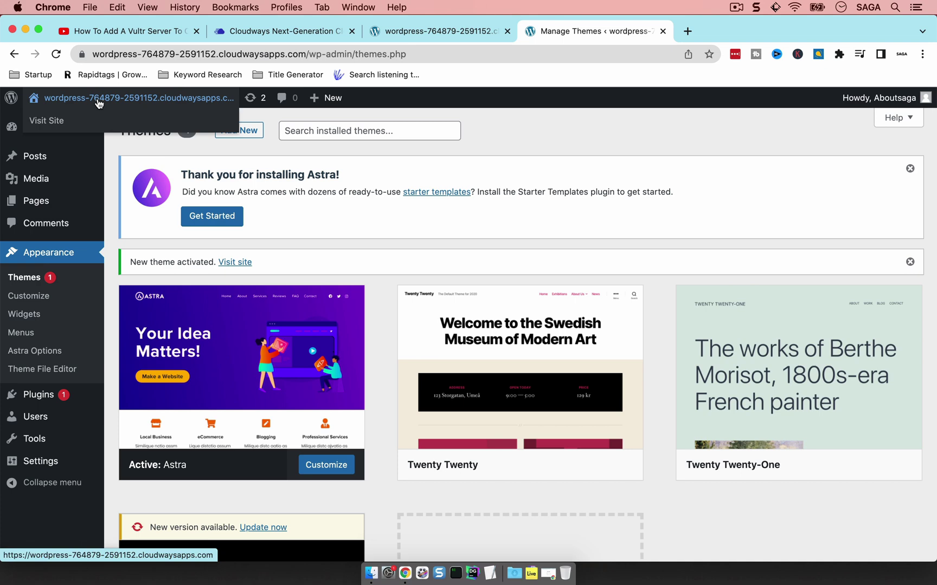
{"action": "left_click", "coordinate": [99, 100]}
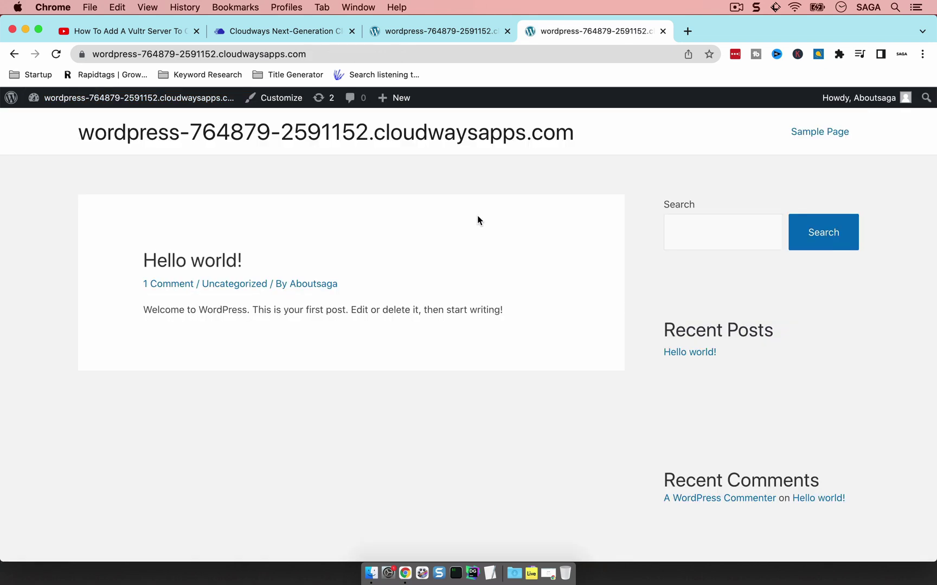
Step: Look over the site's front page and return to the installed themes list in the dashboard
{"action": "scroll", "coordinate": [477, 216], "scroll_direction": "down", "scroll_amount": 5}
{"action": "scroll", "coordinate": [477, 220], "scroll_direction": "down", "scroll_amount": 3}
{"action": "scroll", "coordinate": [477, 220], "scroll_direction": "up", "scroll_amount": 10}
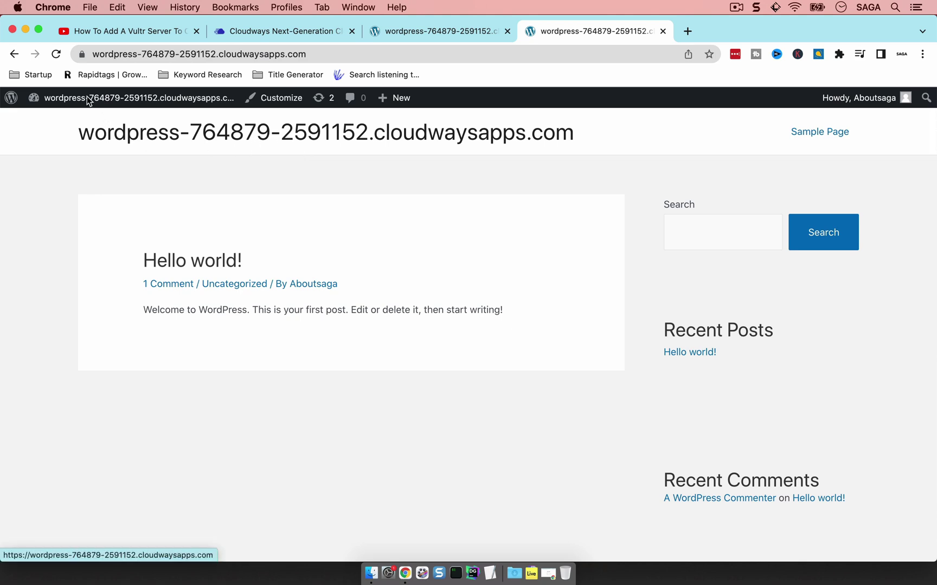
{"action": "left_click", "coordinate": [14, 54]}
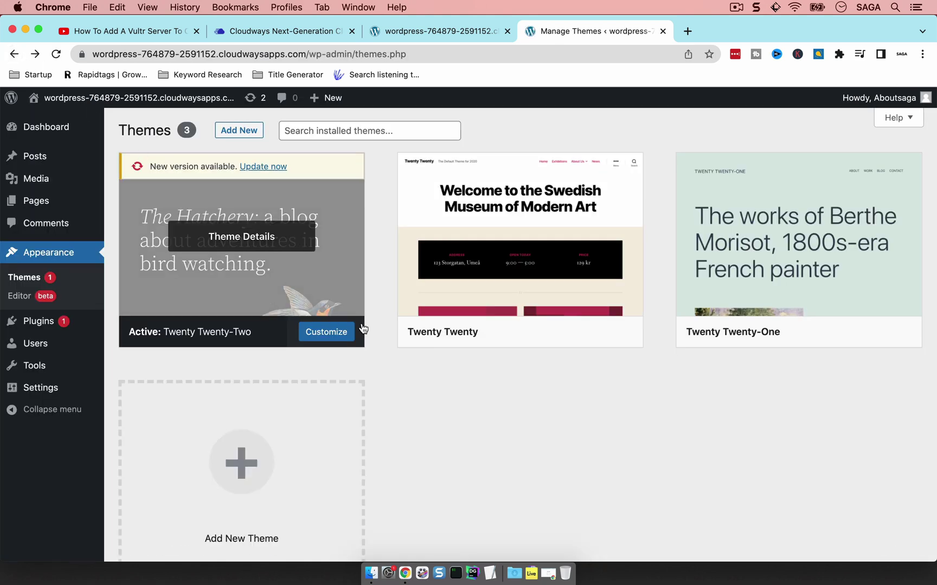
{"action": "left_click", "coordinate": [60, 275]}
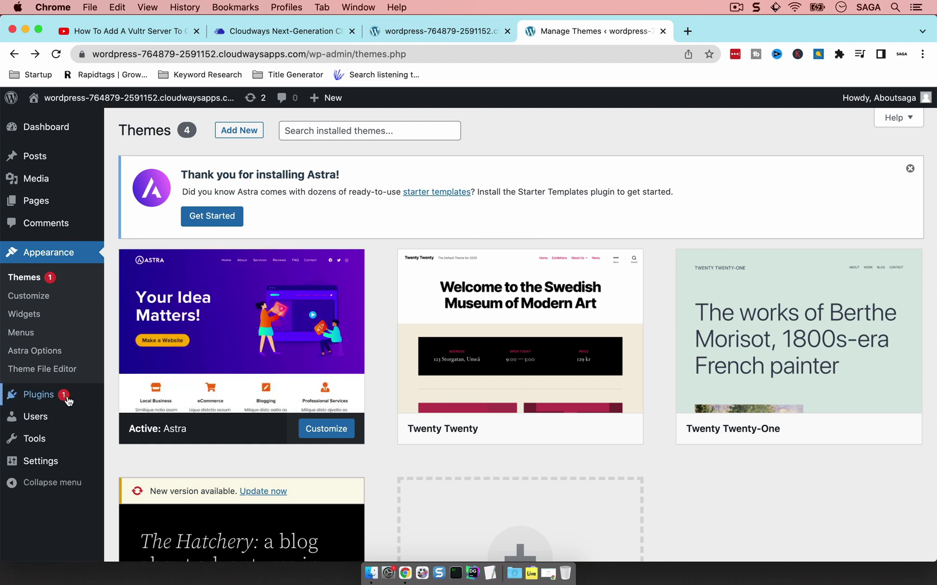
Step: Search the plugin catalogue for "astra" and install the Starter Templates plugin by Brainstorm Force
{"action": "mouse_move", "coordinate": [63, 402]}
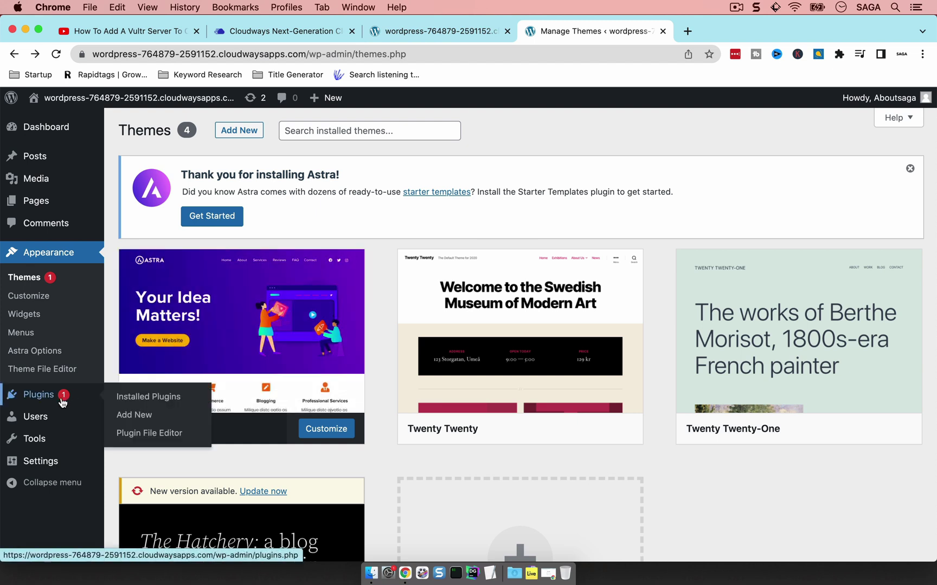
{"action": "left_click", "coordinate": [144, 420]}
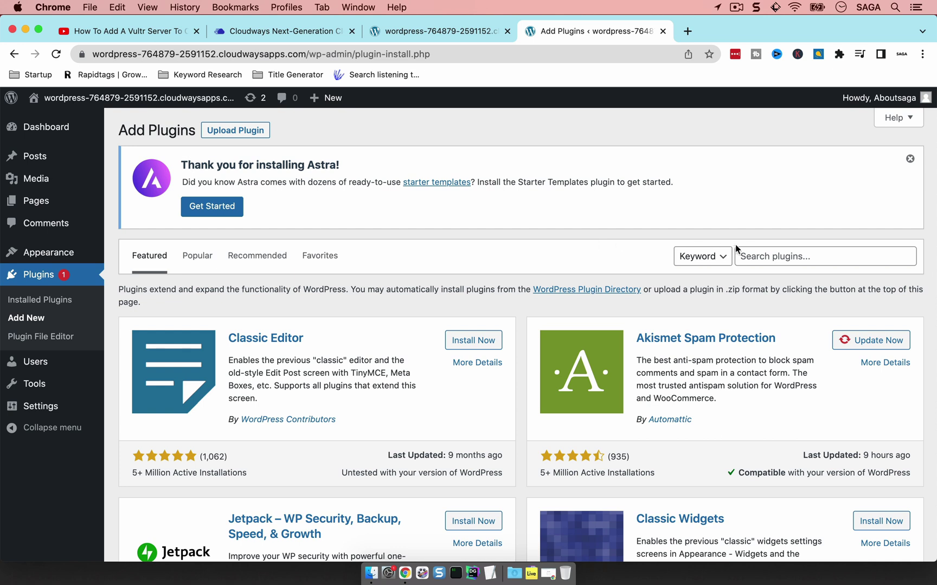
{"action": "left_click", "coordinate": [768, 257]}
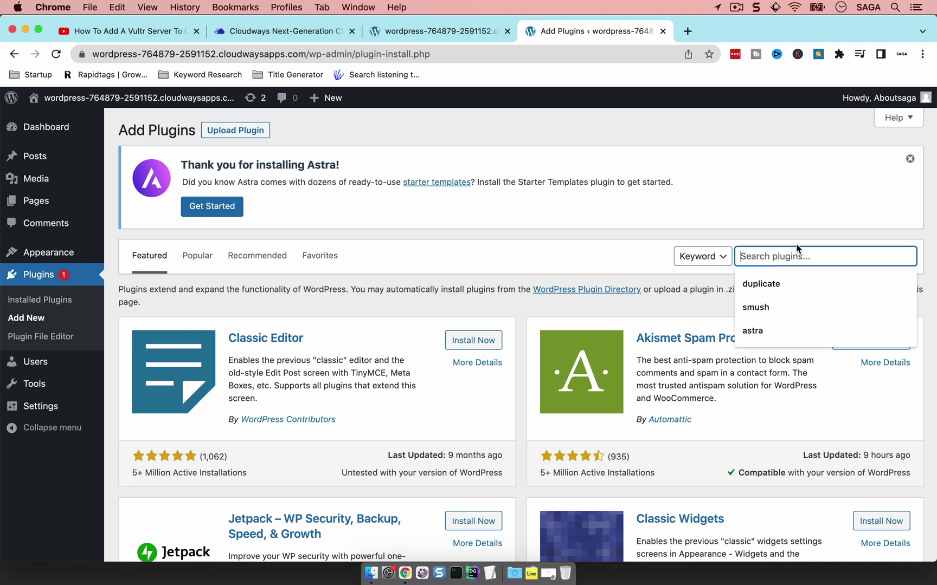
{"action": "type", "text": "astra"}
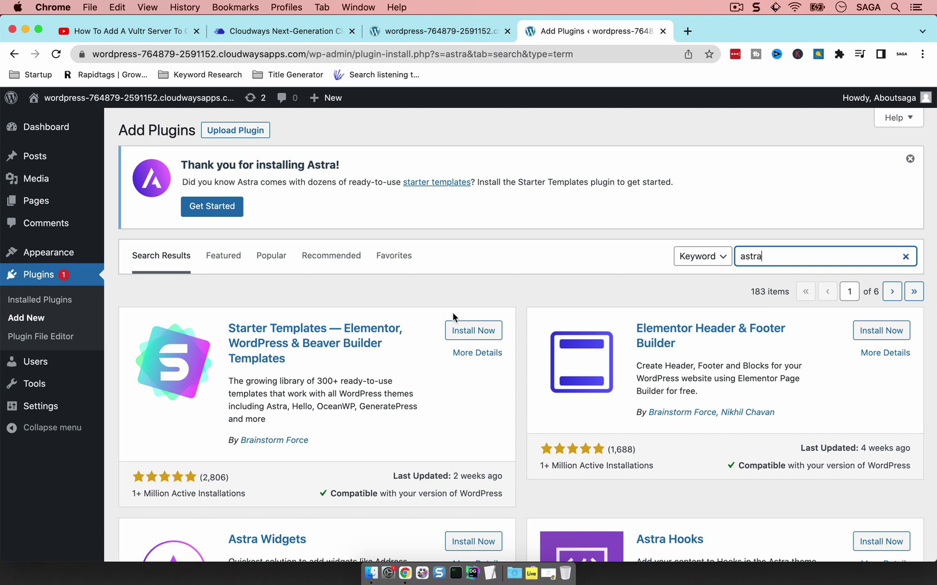
{"action": "left_click", "coordinate": [467, 331]}
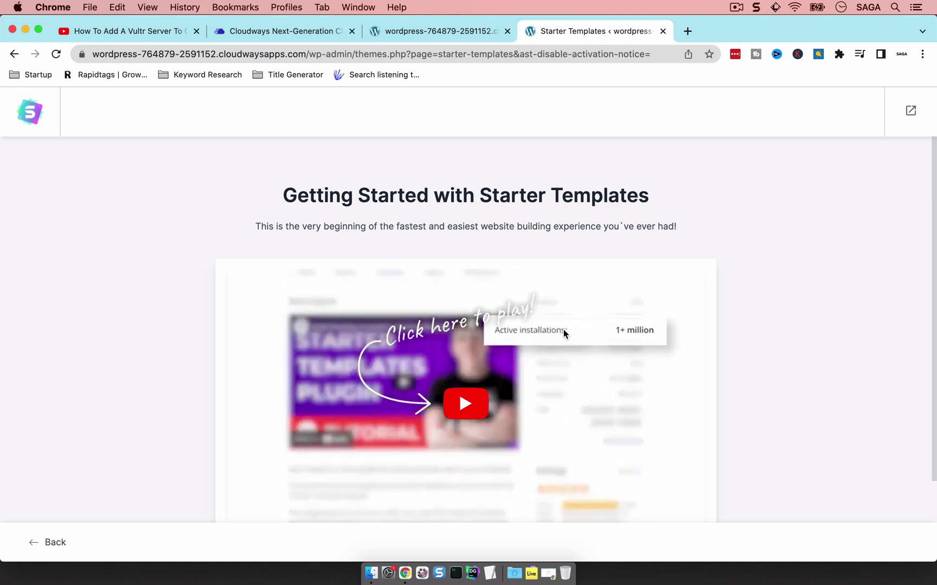
Step: Start building the website with Starter Templates and choose Elementor as the page builder
{"action": "scroll", "coordinate": [564, 330], "scroll_direction": "down", "scroll_amount": 3}
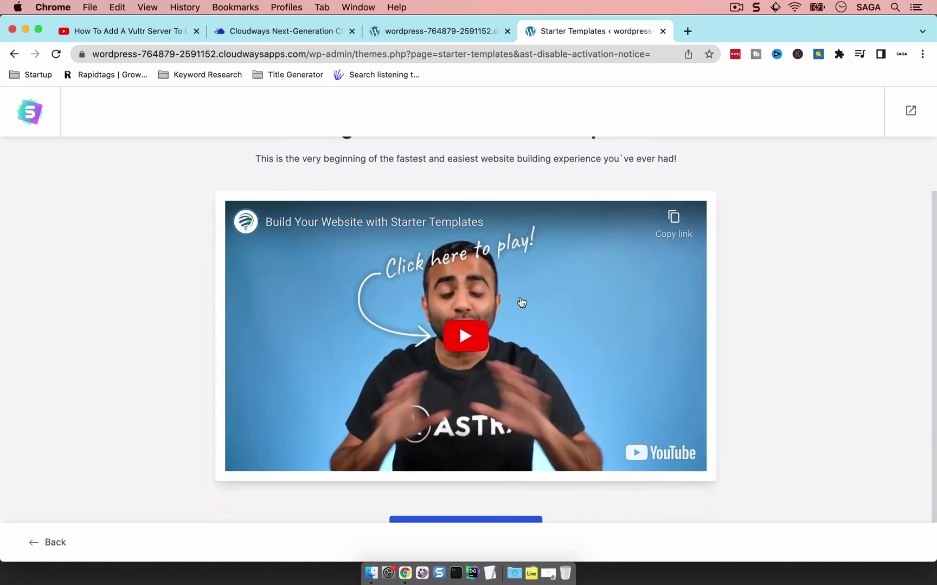
{"action": "scroll", "coordinate": [798, 349], "scroll_direction": "down", "scroll_amount": 1}
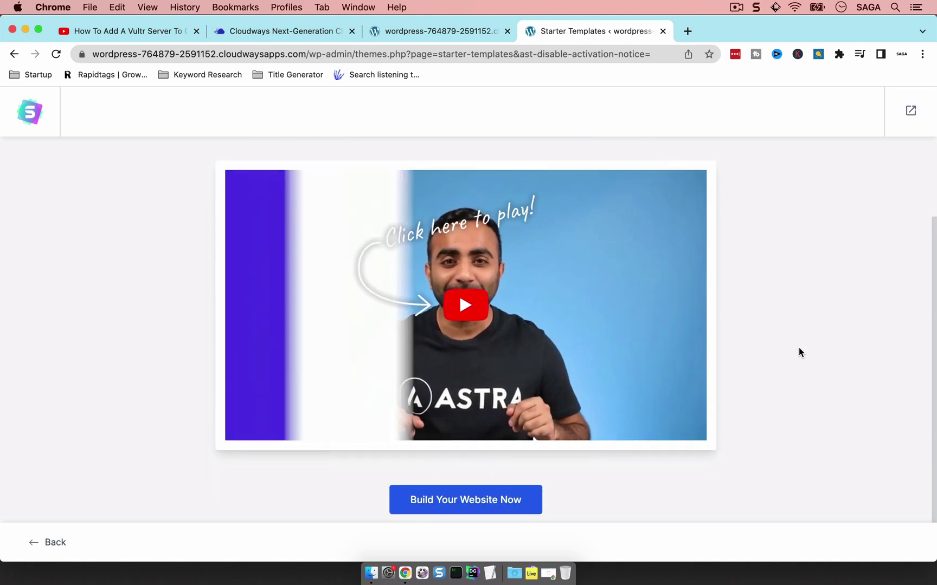
{"action": "left_click", "coordinate": [495, 506]}
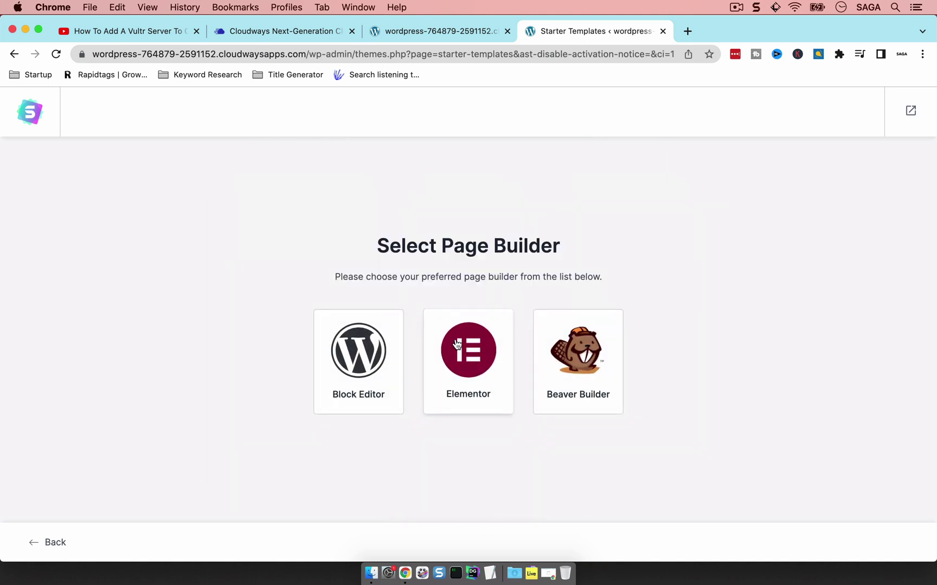
{"action": "left_click_drag", "start_coordinate": [367, 265], "coordinate": [387, 246]}
{"action": "left_click", "coordinate": [391, 272]}
{"action": "left_click", "coordinate": [460, 365]}
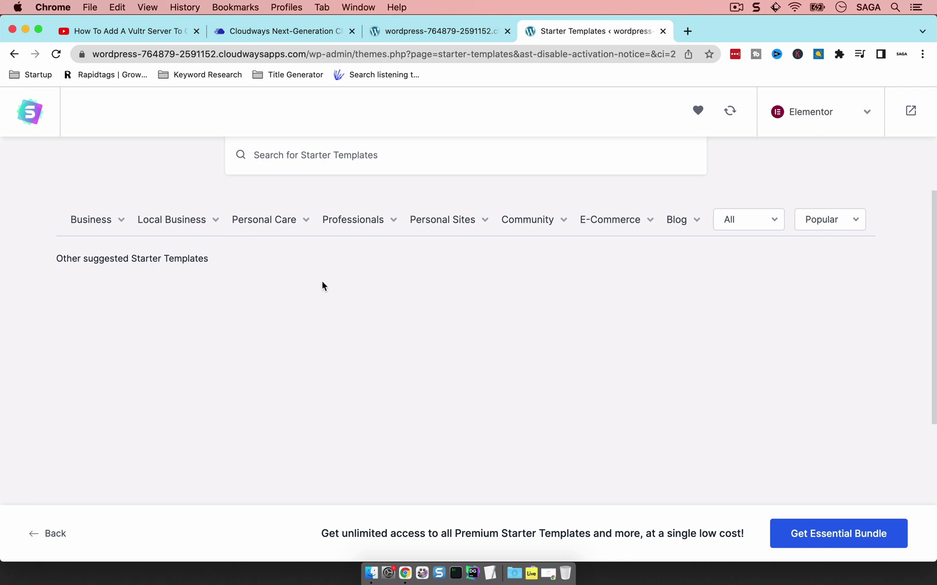
Step: Check the starter template list, switching the page builder to Block Editor and back to Elementor
{"action": "scroll", "coordinate": [221, 269], "scroll_direction": "down", "scroll_amount": 3}
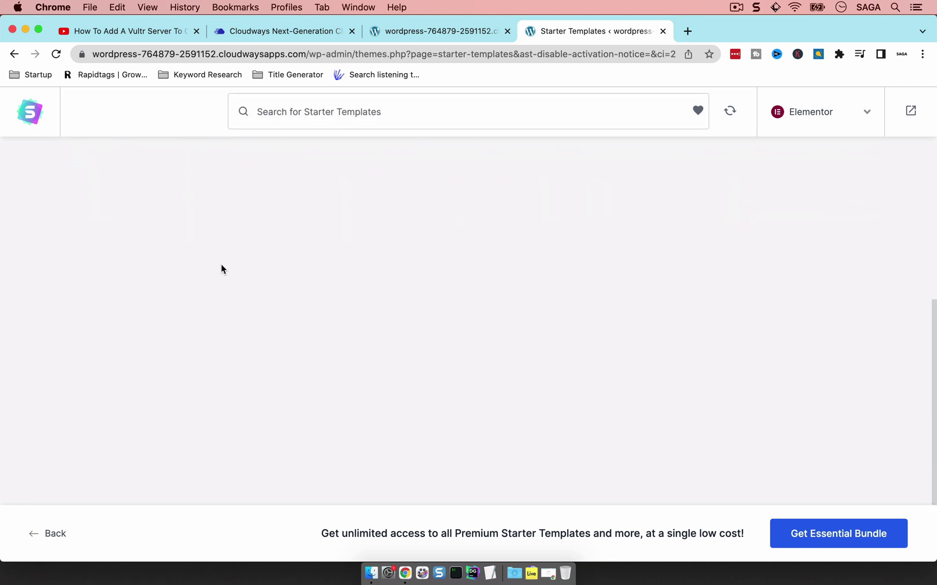
{"action": "scroll", "coordinate": [221, 269], "scroll_direction": "up", "scroll_amount": 3}
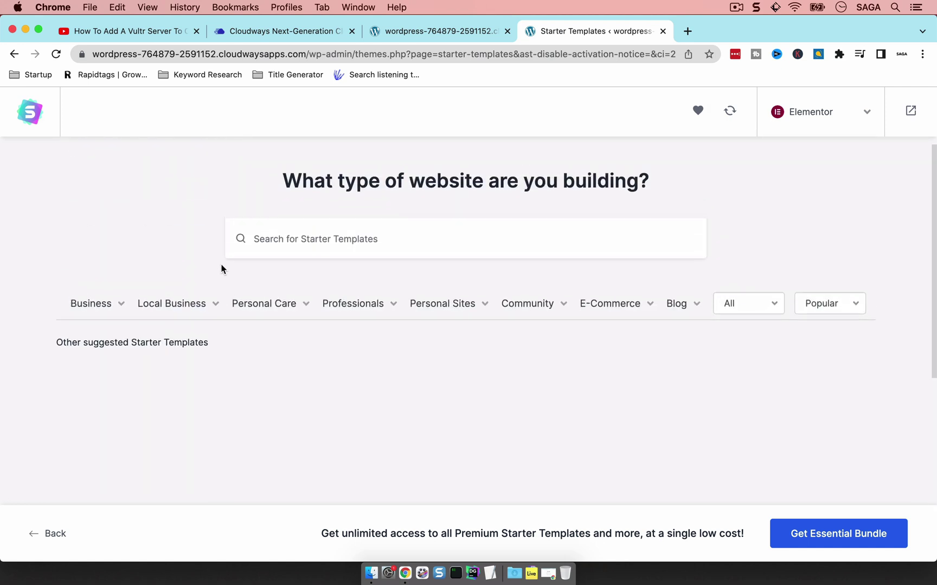
{"action": "left_click", "coordinate": [807, 118]}
{"action": "left_click", "coordinate": [806, 150]}
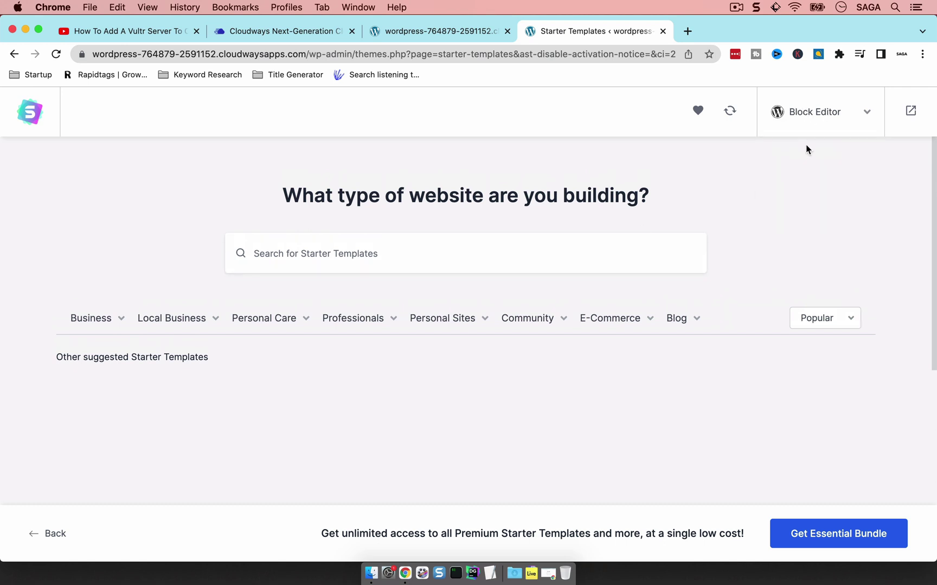
{"action": "left_click", "coordinate": [805, 112]}
{"action": "left_click", "coordinate": [797, 173]}
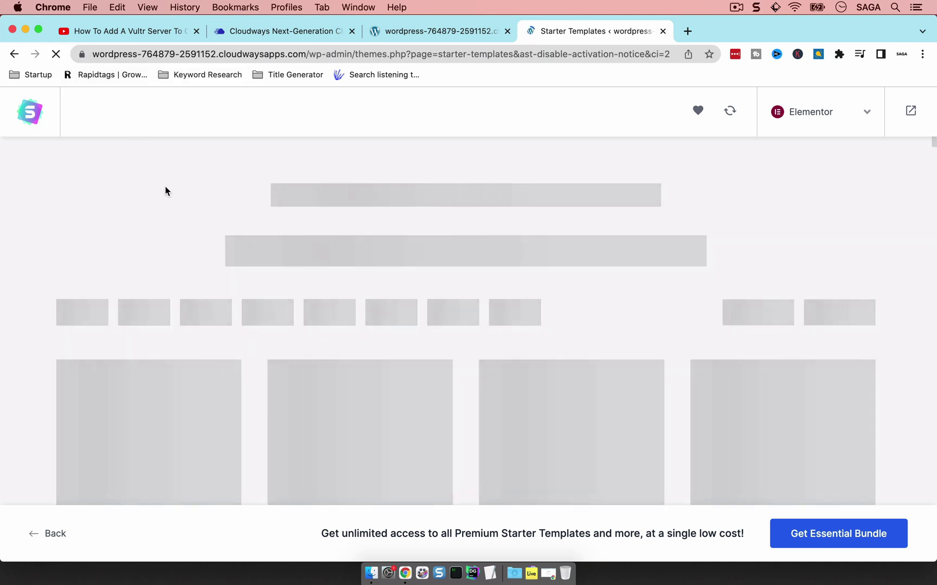
Step: Browse the Elementor starter templates and their categories, and select the Love Nature template
{"action": "scroll", "coordinate": [165, 187], "scroll_direction": "down", "scroll_amount": 1}
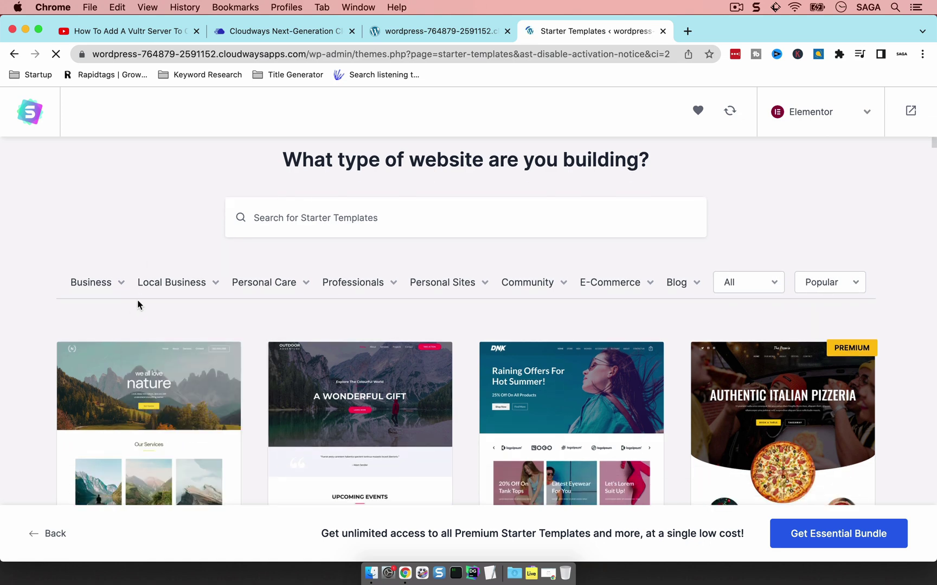
{"action": "scroll", "coordinate": [281, 333], "scroll_direction": "down", "scroll_amount": 10}
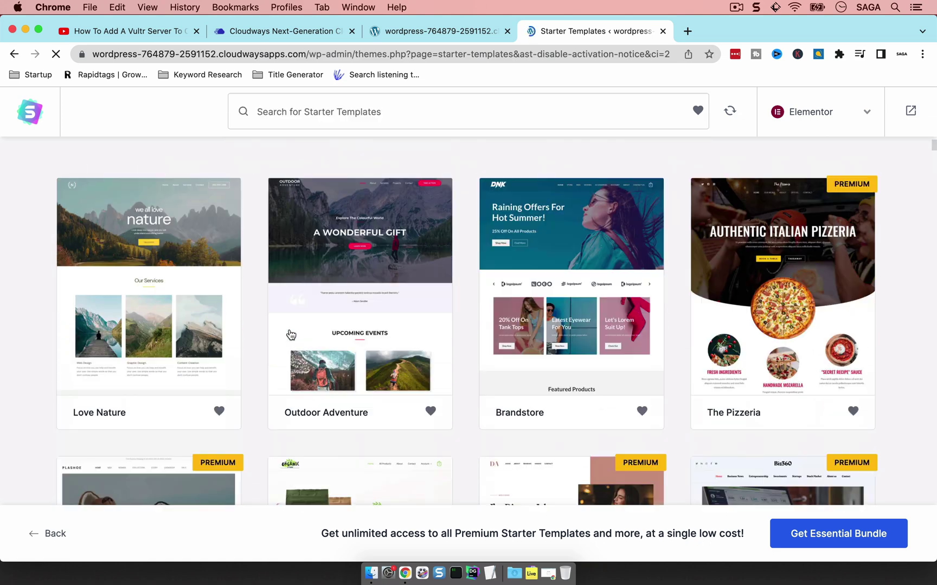
{"action": "scroll", "coordinate": [289, 334], "scroll_direction": "up", "scroll_amount": 6}
{"action": "scroll", "coordinate": [289, 334], "scroll_direction": "up", "scroll_amount": 5}
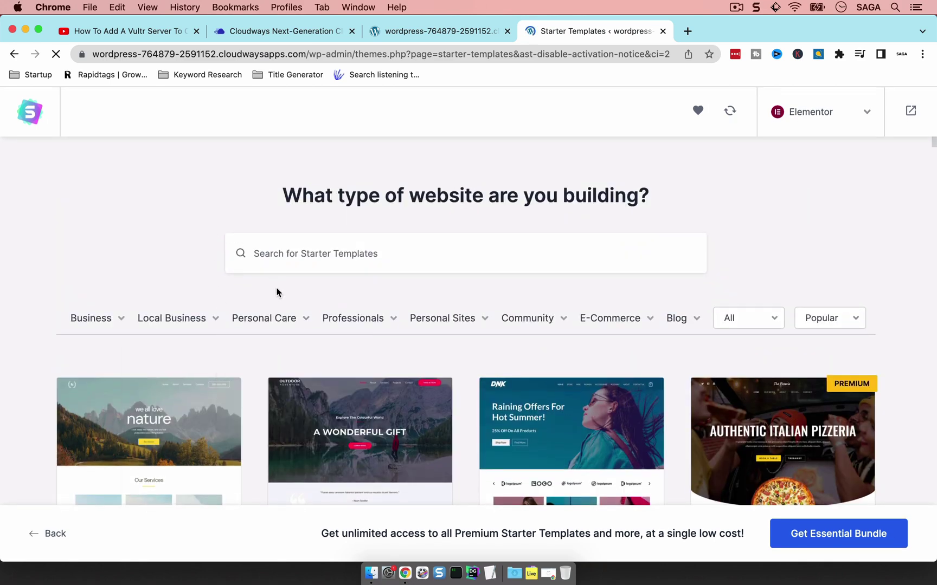
{"action": "mouse_move", "coordinate": [597, 325]}
{"action": "mouse_move", "coordinate": [115, 331]}
{"action": "scroll", "coordinate": [92, 237], "scroll_direction": "down", "scroll_amount": 5}
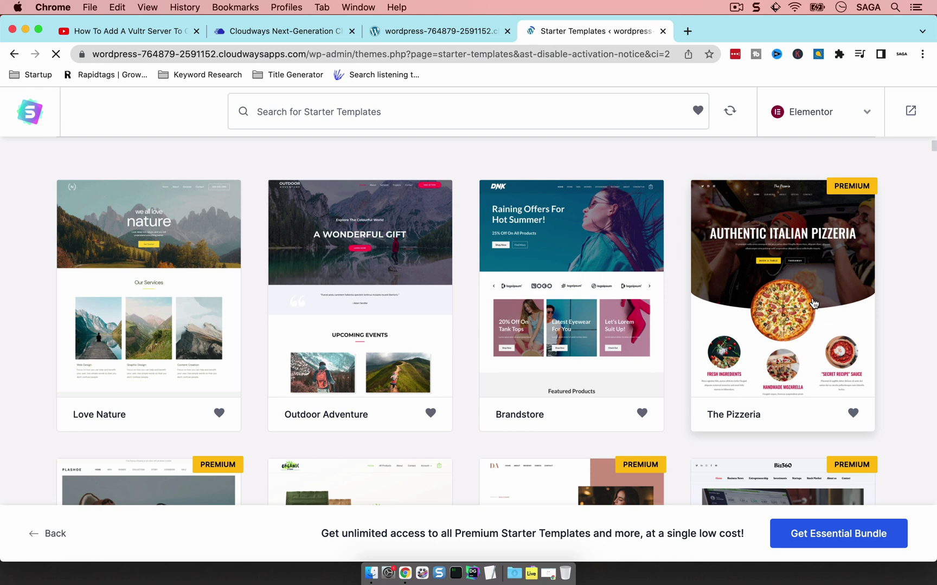
{"action": "left_click", "coordinate": [154, 297]}
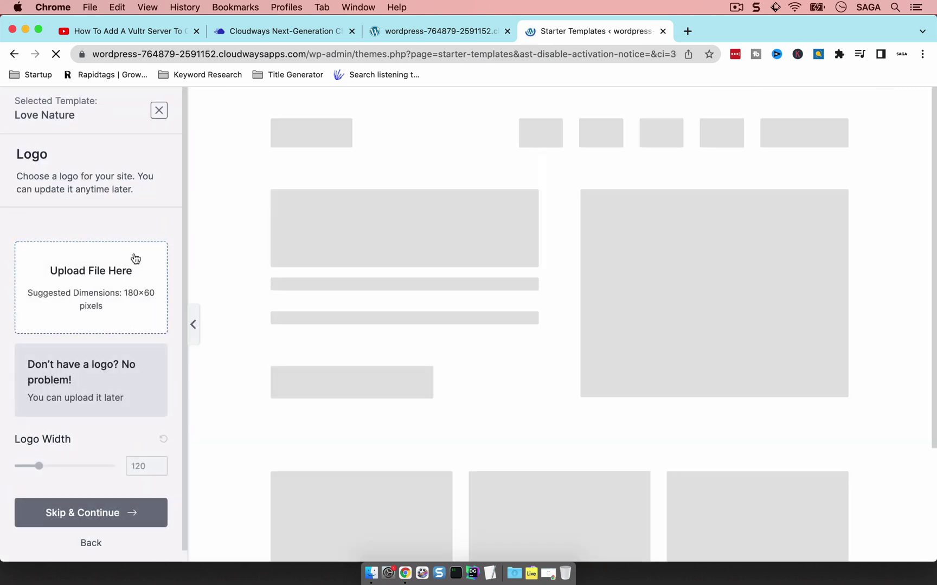
Step: Skip the logo upload and continue with the Love Nature template's default colors and DM Sans fonts
{"action": "scroll", "coordinate": [115, 268], "scroll_direction": "down", "scroll_amount": 1}
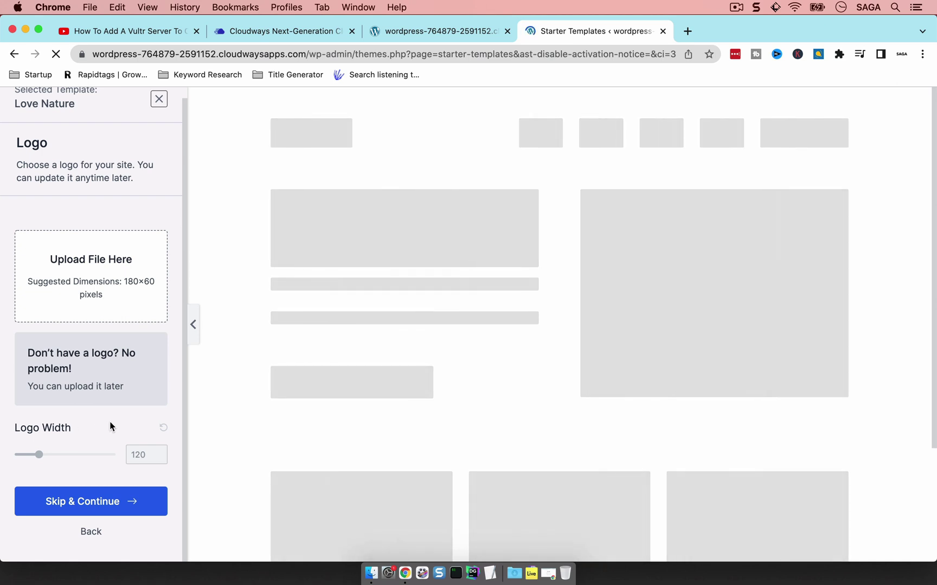
{"action": "left_click", "coordinate": [70, 504]}
{"action": "scroll", "coordinate": [102, 282], "scroll_direction": "down", "scroll_amount": 5}
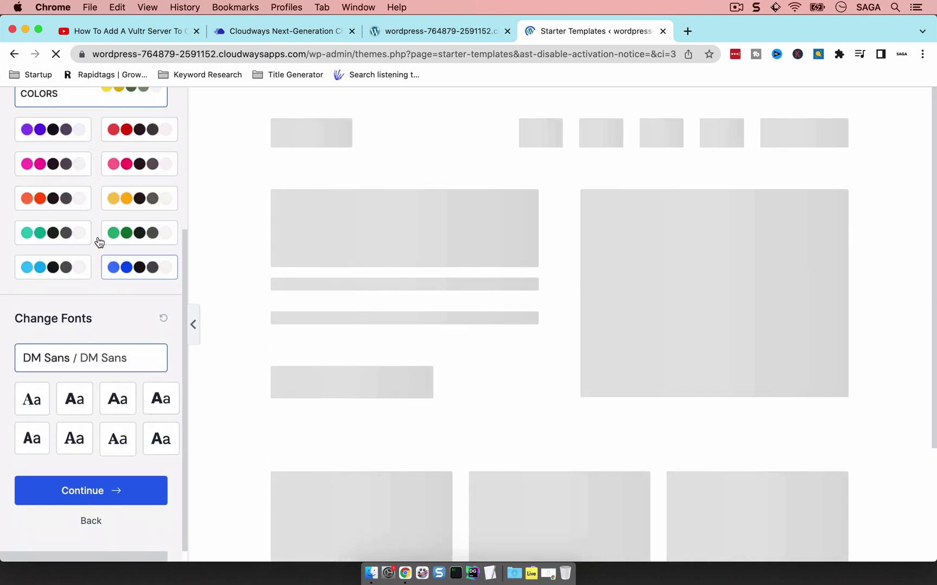
{"action": "left_click", "coordinate": [98, 493]}
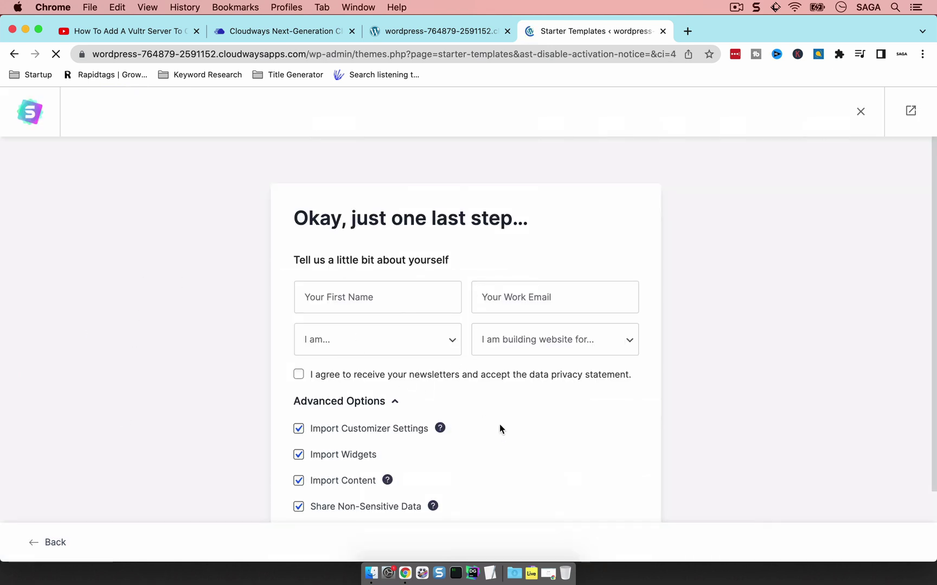
Step: Build the website with customizer settings, widgets and content imported, leaving the personal details blank, and open the finished site
{"action": "scroll", "coordinate": [496, 428], "scroll_direction": "down", "scroll_amount": 3}
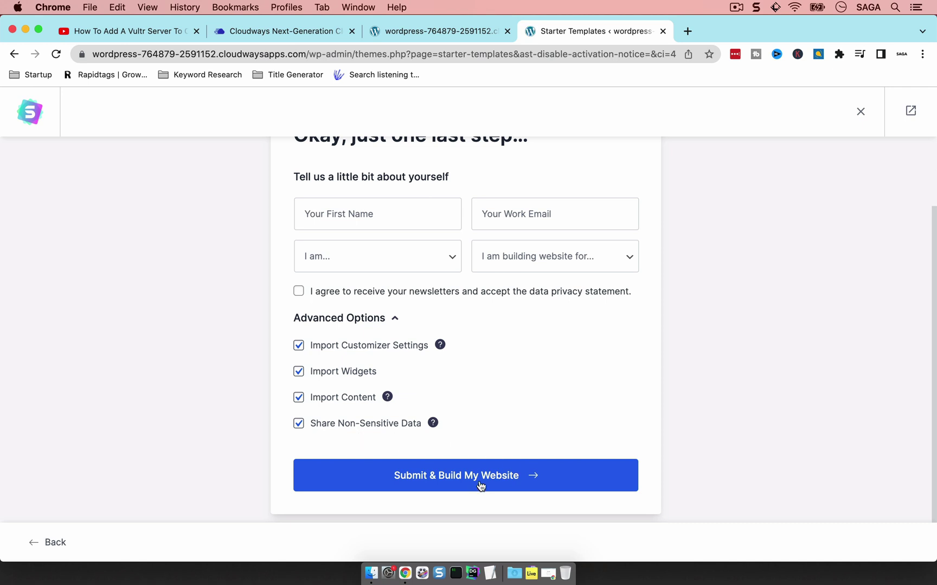
{"action": "left_click", "coordinate": [491, 478]}
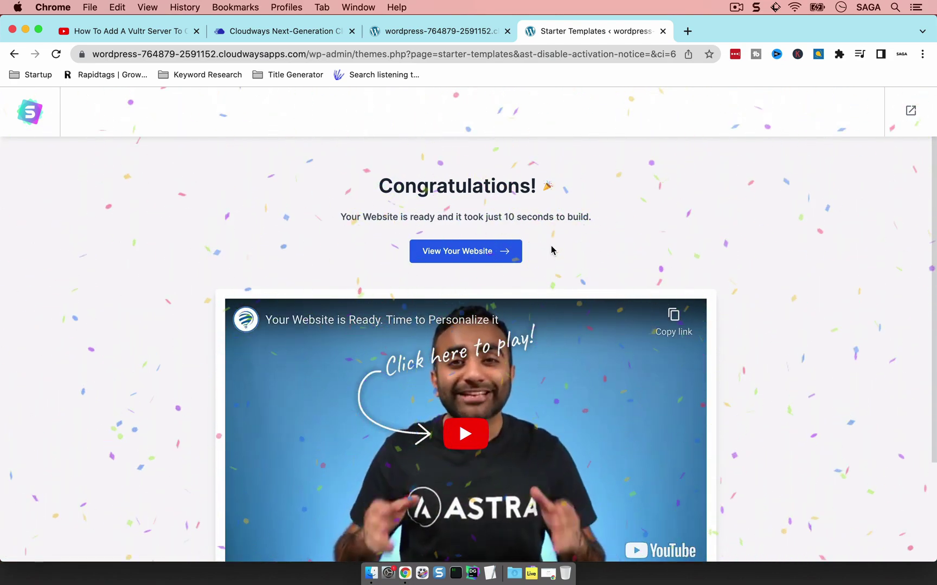
{"action": "left_click", "coordinate": [463, 253]}
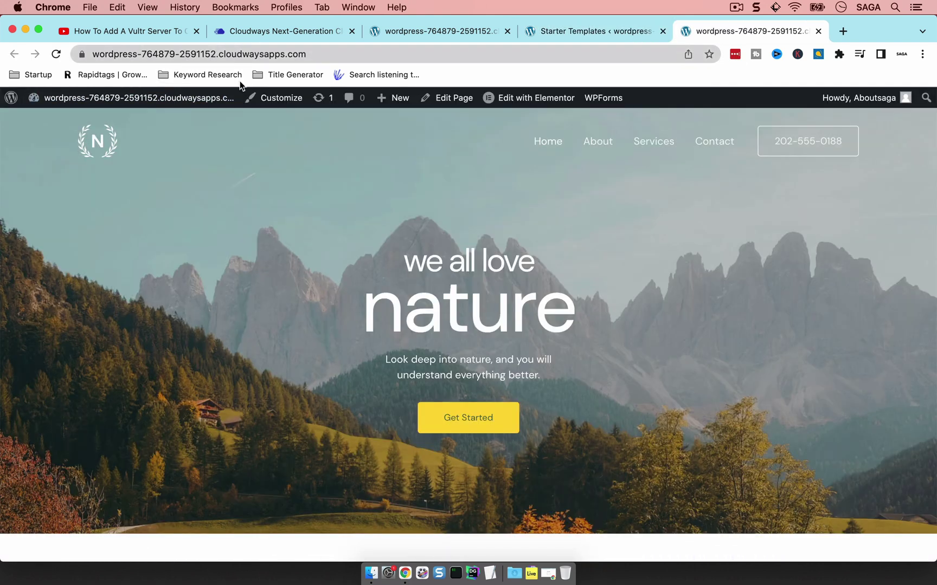
Step: Review the finished Love Nature front page from header to footer and return to the Starter Templates page
{"action": "scroll", "coordinate": [458, 190], "scroll_direction": "down", "scroll_amount": 15}
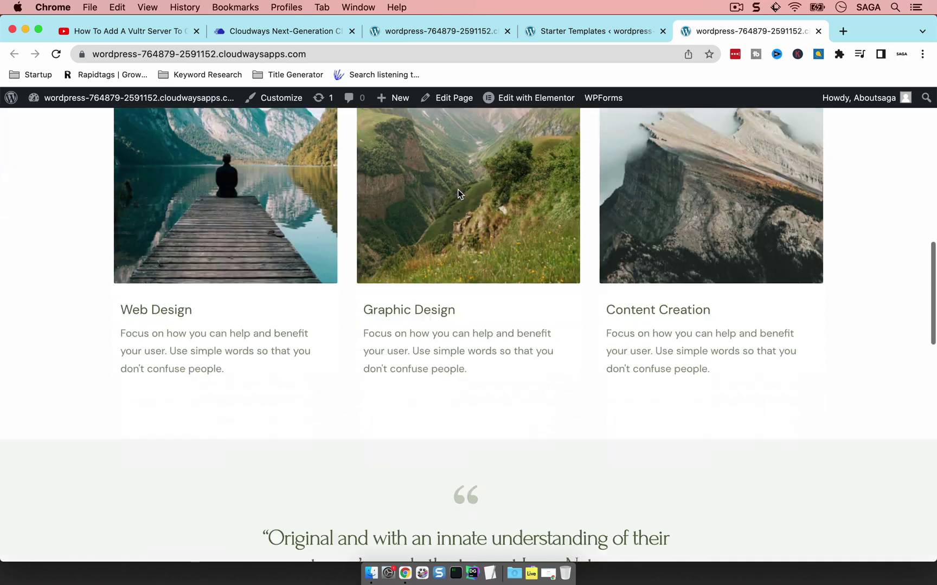
{"action": "scroll", "coordinate": [458, 191], "scroll_direction": "down", "scroll_amount": 15}
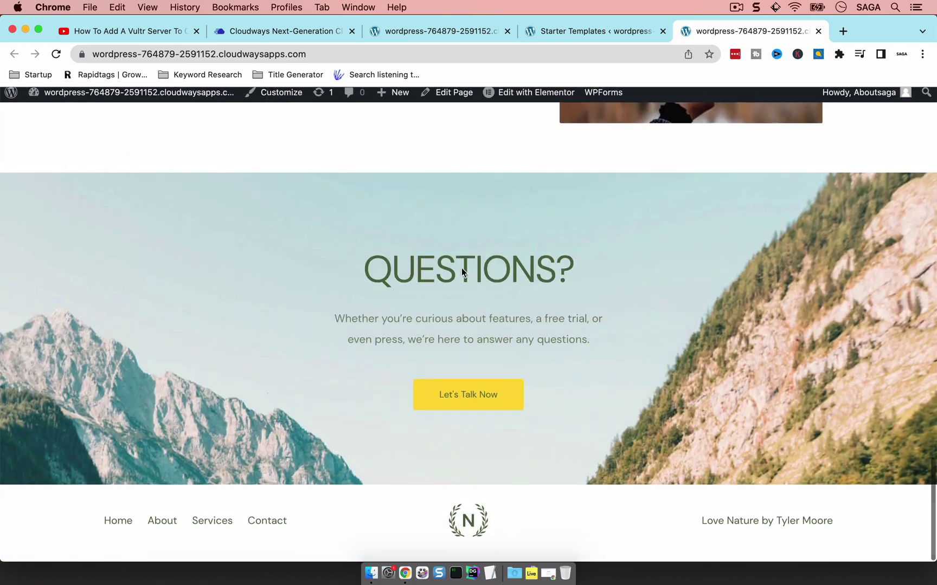
{"action": "scroll", "coordinate": [491, 366], "scroll_direction": "up", "scroll_amount": 20}
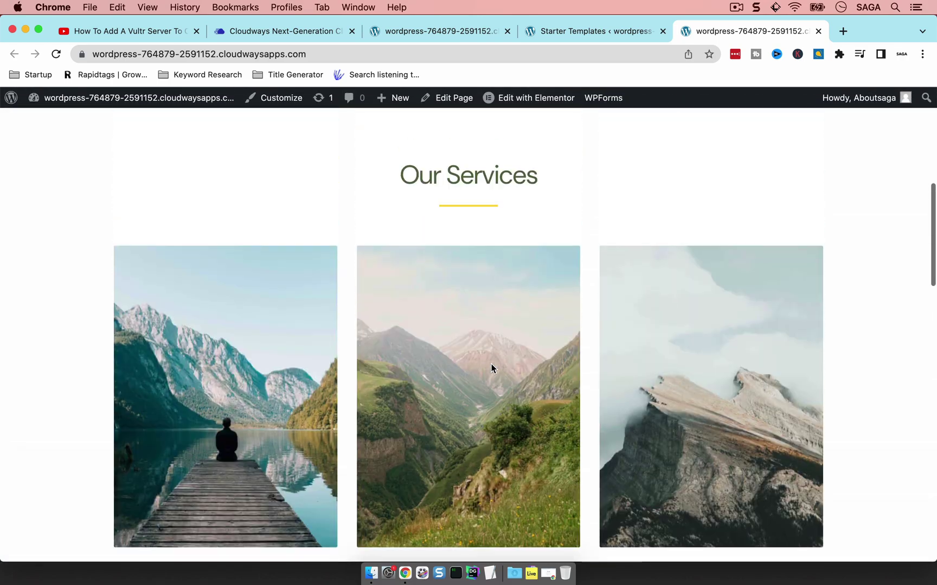
{"action": "scroll", "coordinate": [301, 456], "scroll_direction": "down", "scroll_amount": 6}
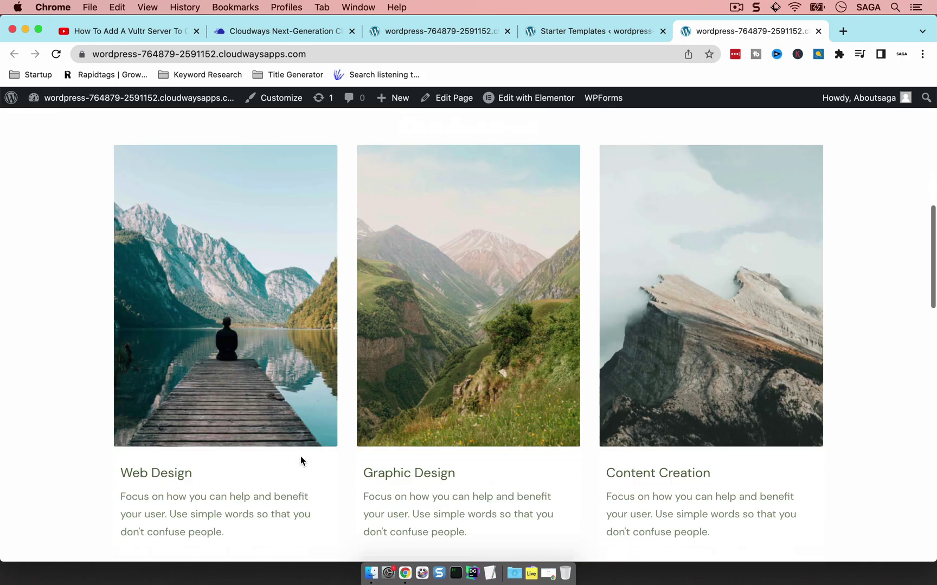
{"action": "scroll", "coordinate": [634, 355], "scroll_direction": "up", "scroll_amount": 15}
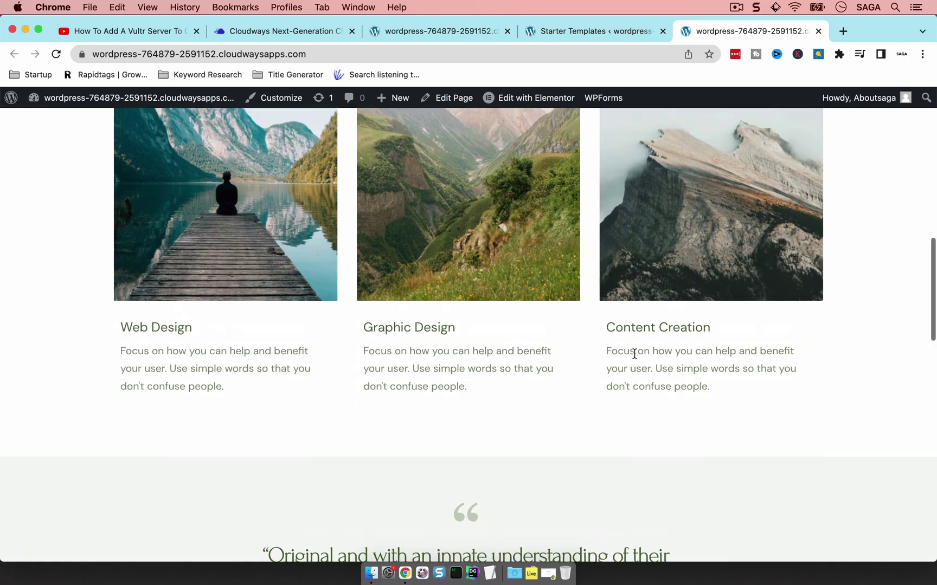
{"action": "scroll", "coordinate": [576, 307], "scroll_direction": "down", "scroll_amount": 5}
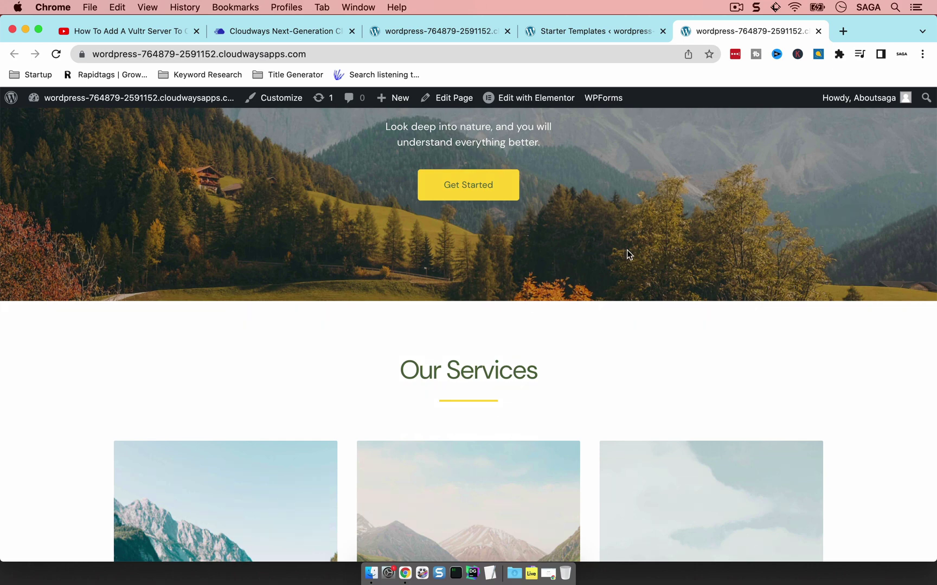
{"action": "scroll", "coordinate": [627, 250], "scroll_direction": "up", "scroll_amount": 5}
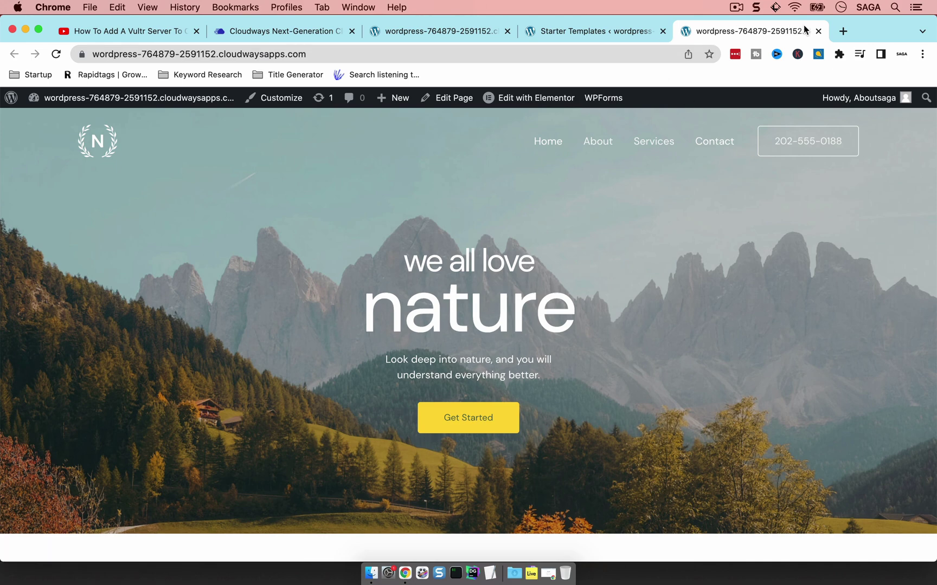
{"action": "left_click", "coordinate": [624, 32]}
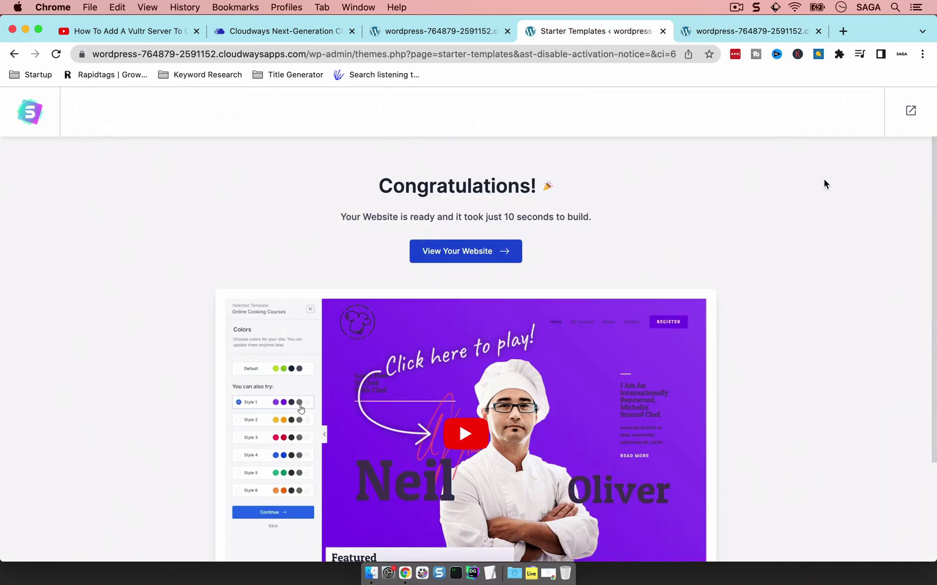
Step: Exit the Starter Templates wizard and the Elementor onboarding to the WordPress dashboard, and dismiss the Starter Templates rating notice
{"action": "left_click", "coordinate": [913, 113]}
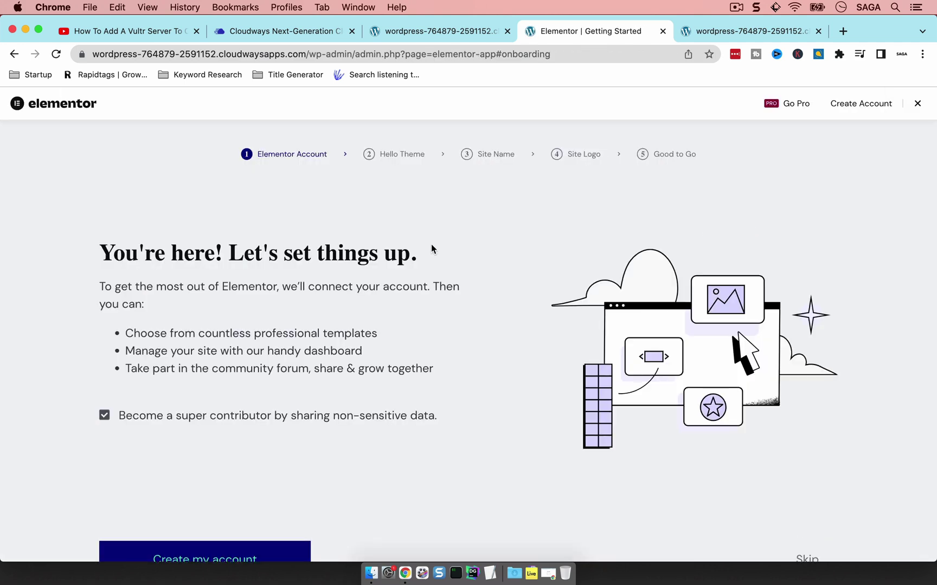
{"action": "scroll", "coordinate": [186, 212], "scroll_direction": "down", "scroll_amount": 2}
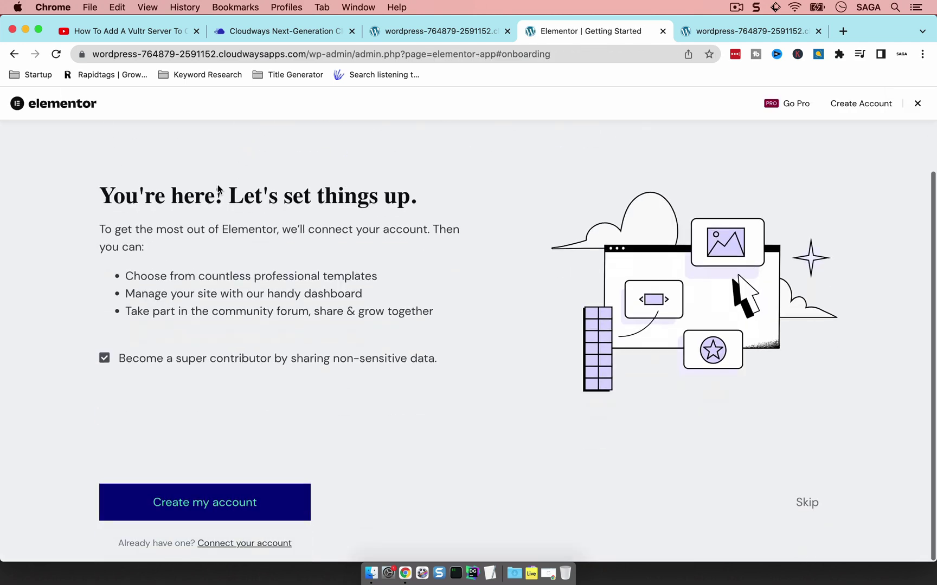
{"action": "left_click", "coordinate": [917, 104]}
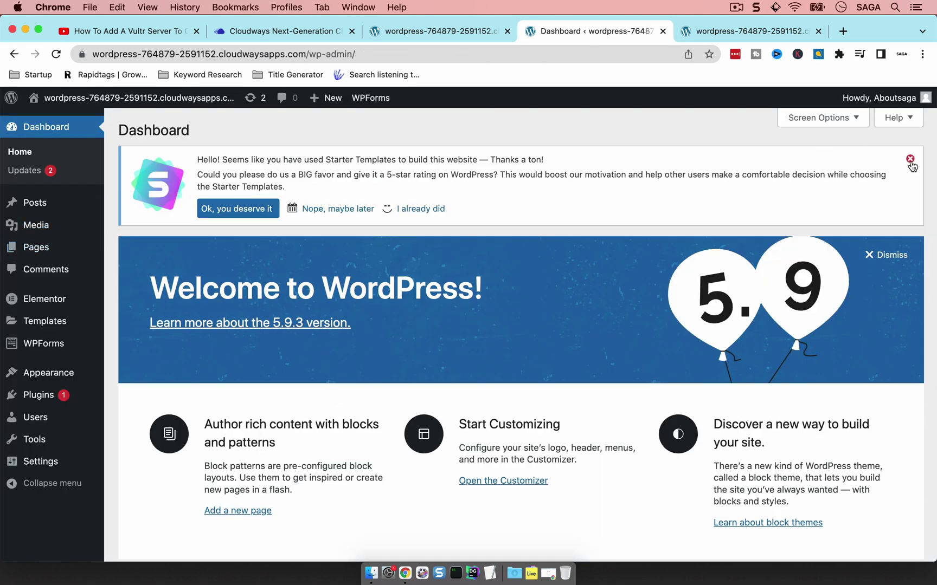
{"action": "left_click", "coordinate": [913, 160]}
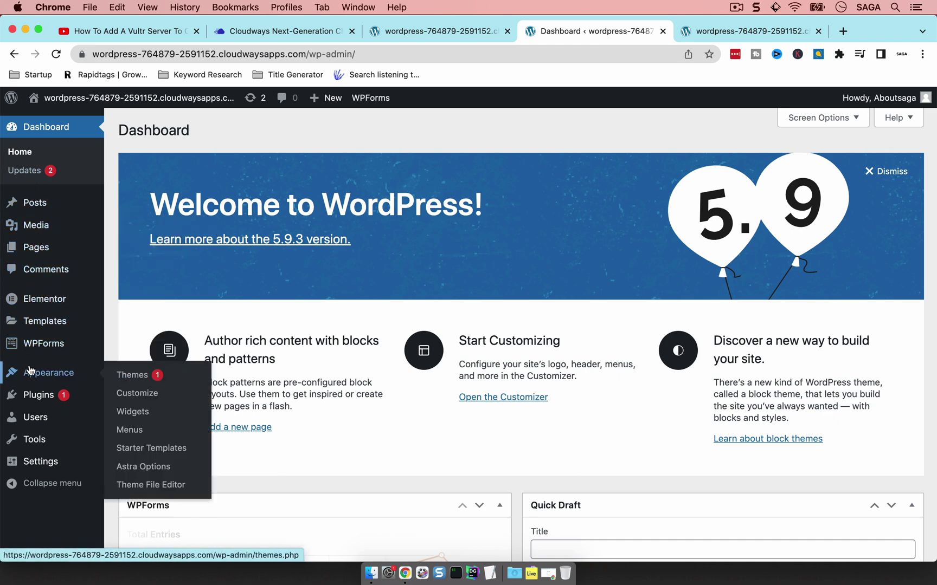
Step: Open the installed themes and delete the Twenty Twenty theme, confirming the deletion
{"action": "left_click", "coordinate": [131, 374]}
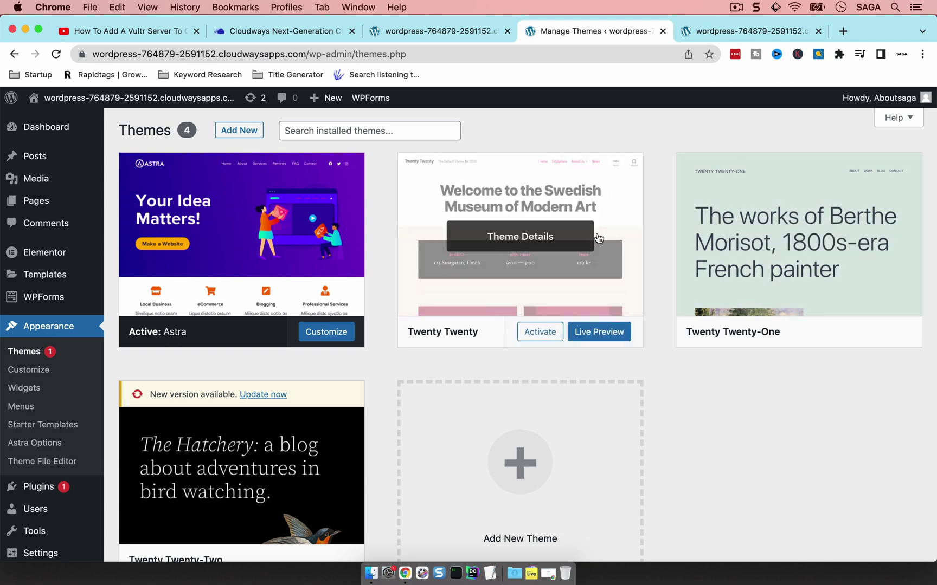
{"action": "left_click", "coordinate": [602, 265]}
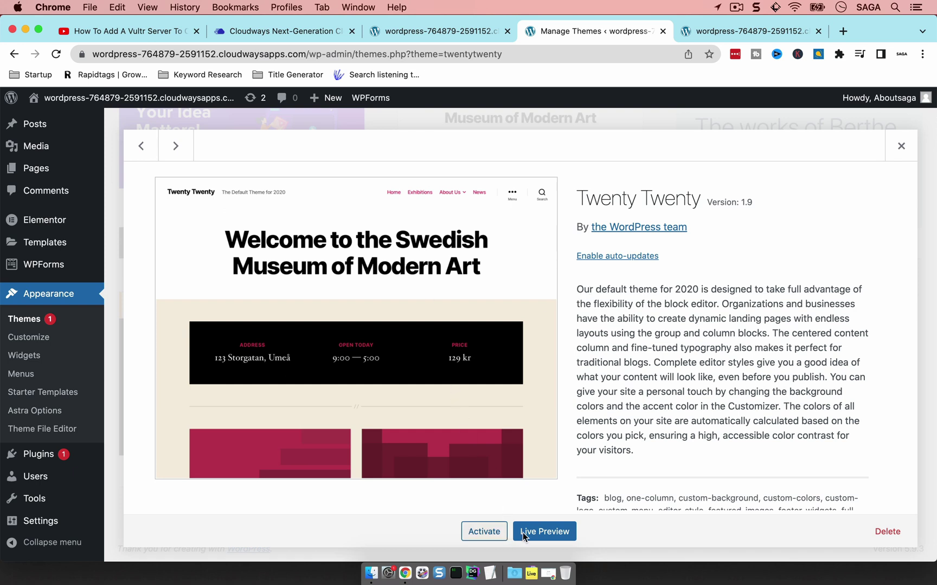
{"action": "left_click", "coordinate": [886, 532]}
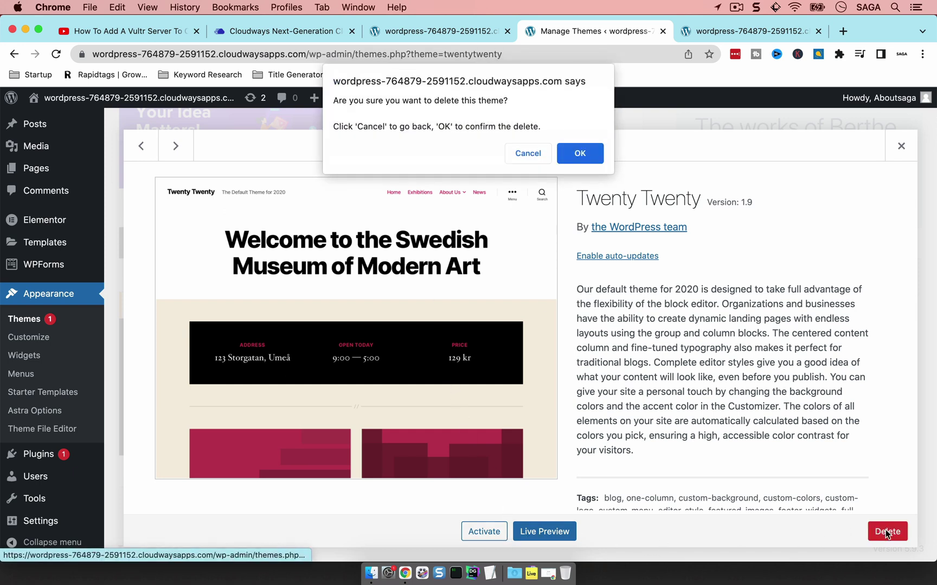
{"action": "left_click", "coordinate": [581, 154]}
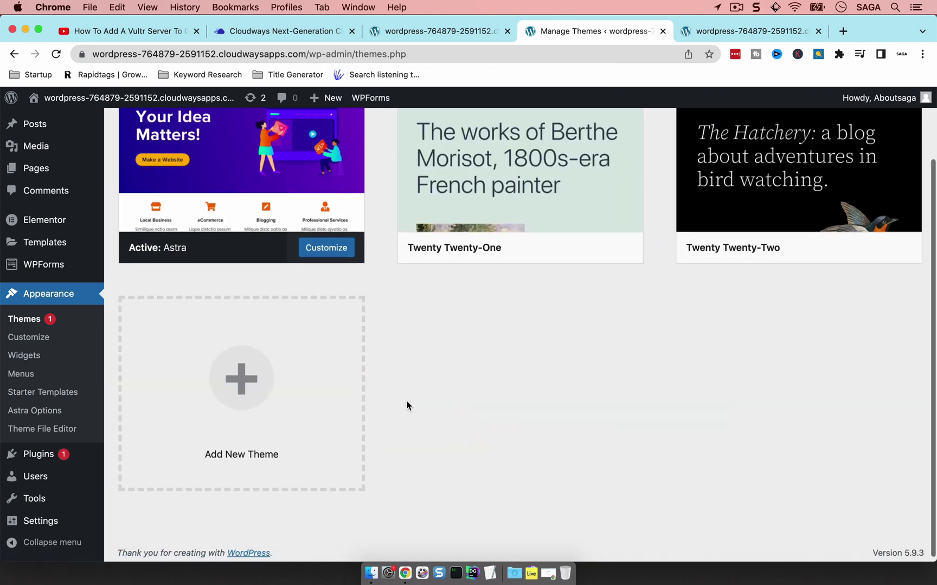
Step: Check the Astra theme's details for its available actions and return to the installed themes
{"action": "scroll", "coordinate": [383, 379], "scroll_direction": "up", "scroll_amount": 3}
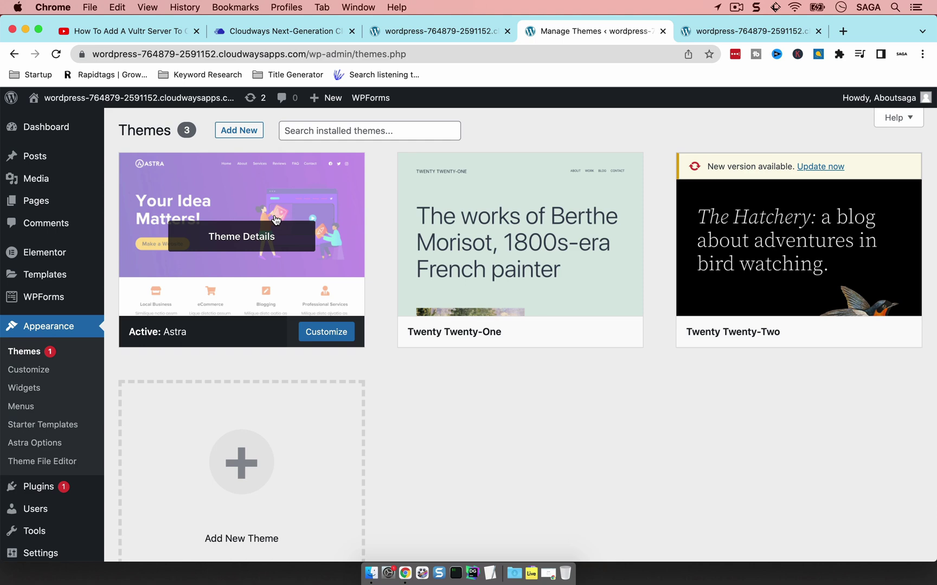
{"action": "left_click", "coordinate": [275, 219]}
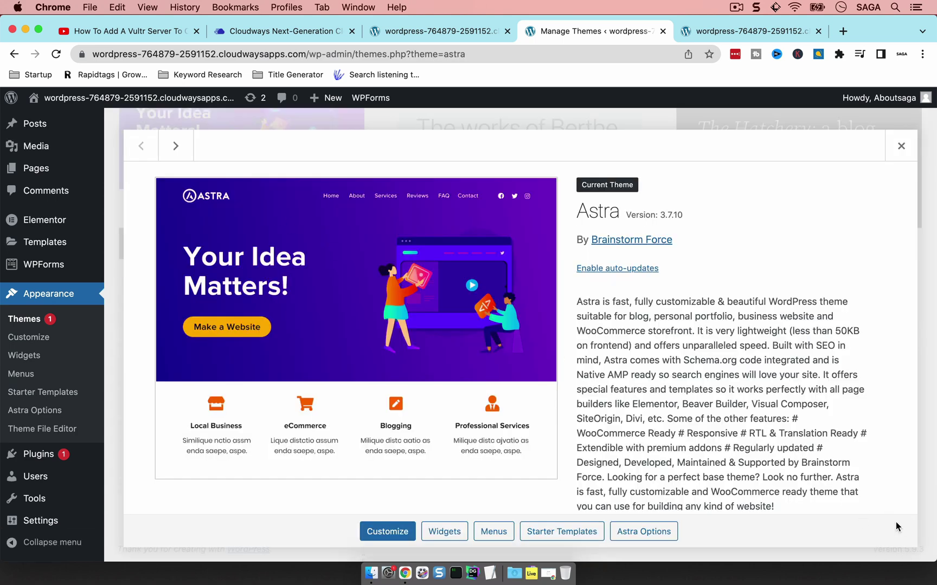
{"action": "left_click", "coordinate": [894, 153]}
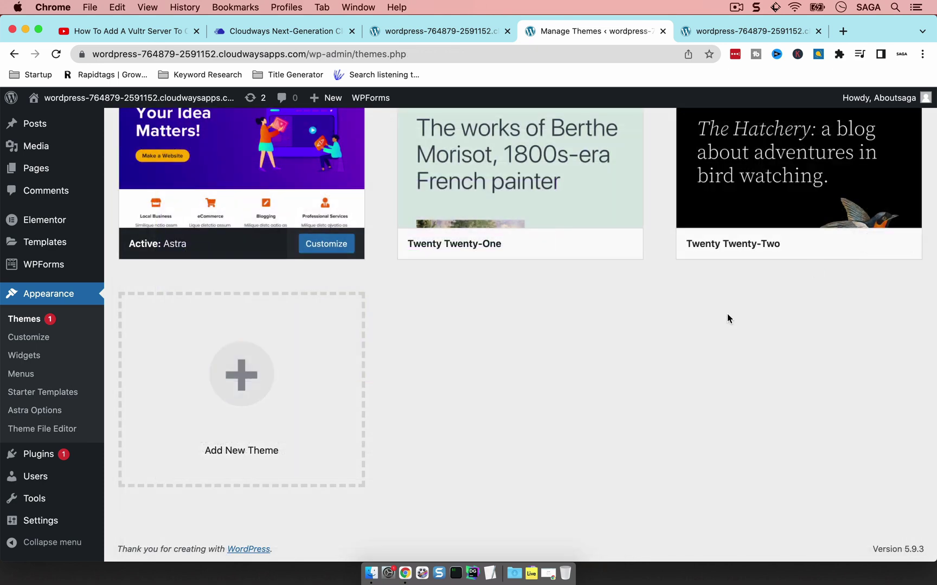
{"action": "scroll", "coordinate": [728, 317], "scroll_direction": "up", "scroll_amount": 3}
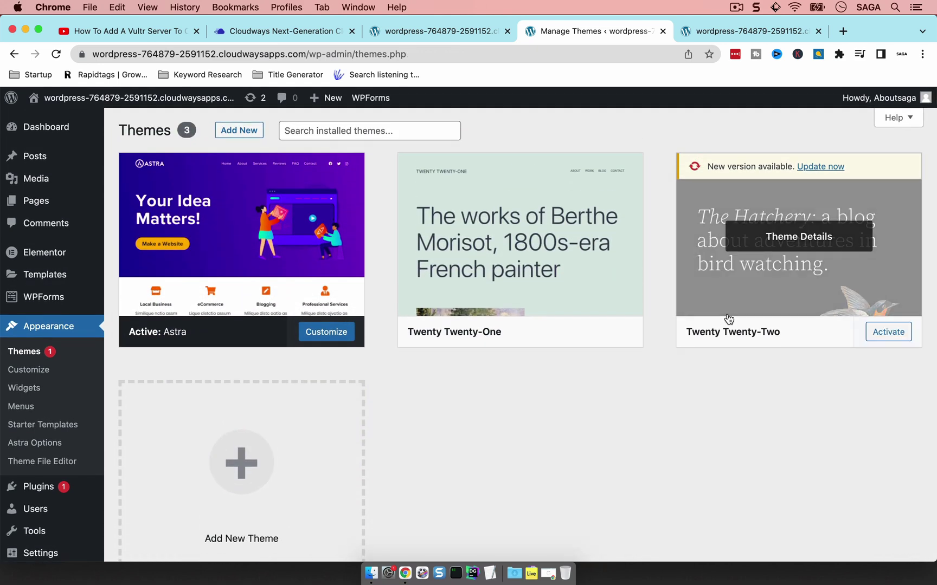
Step: Activate the Twenty Twenty-One theme in place of Astra
{"action": "mouse_move", "coordinate": [549, 310]}
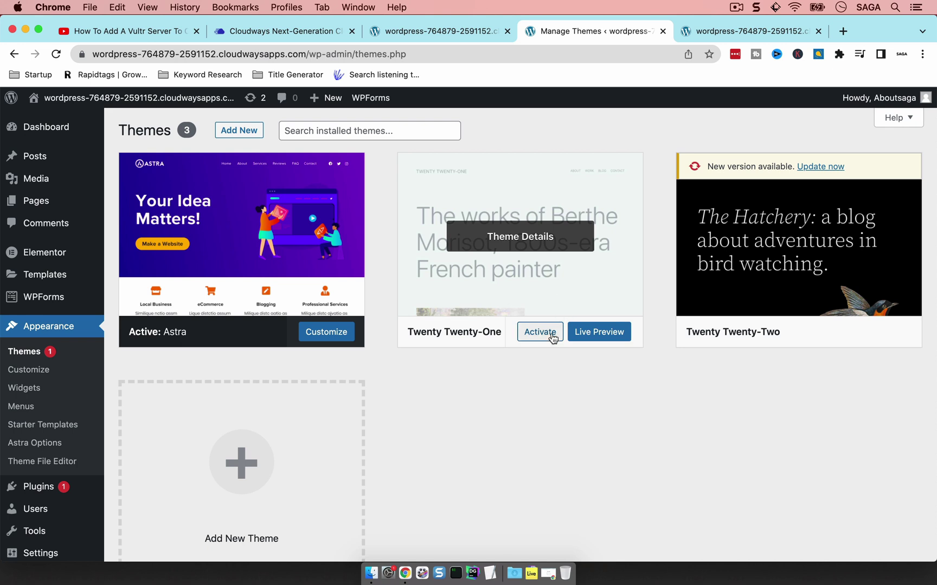
{"action": "left_click", "coordinate": [550, 329]}
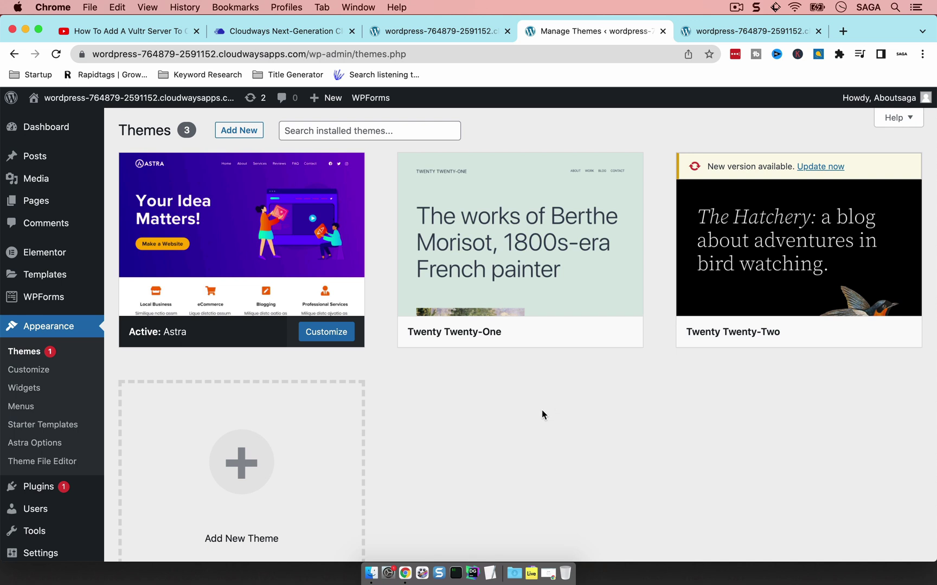
{"action": "mouse_move", "coordinate": [208, 221]}
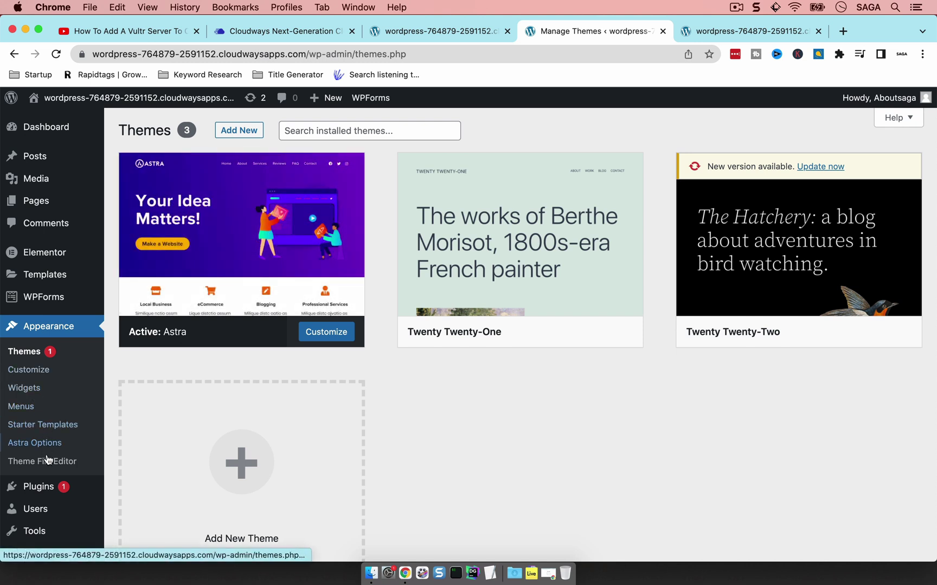
{"action": "mouse_move", "coordinate": [49, 493]}
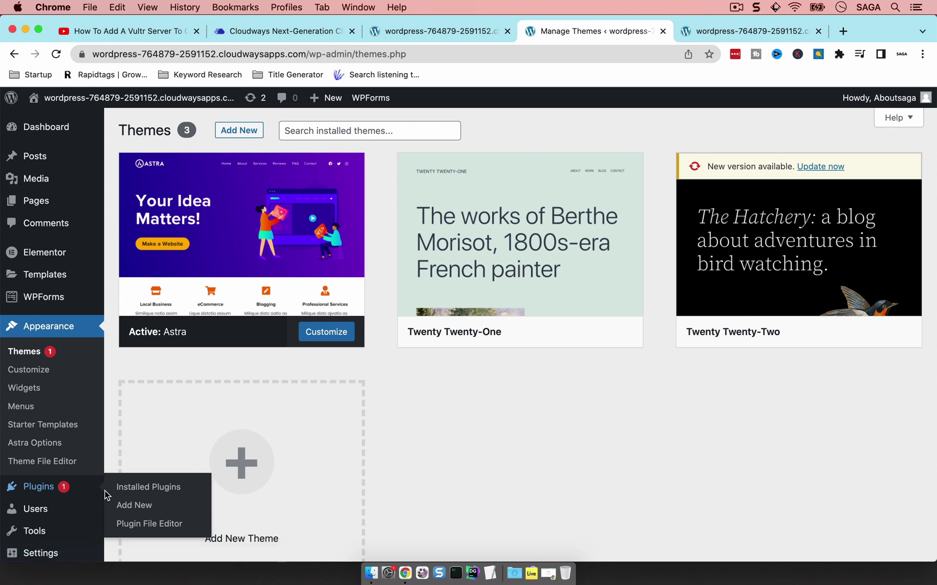
{"action": "mouse_move", "coordinate": [146, 284]}
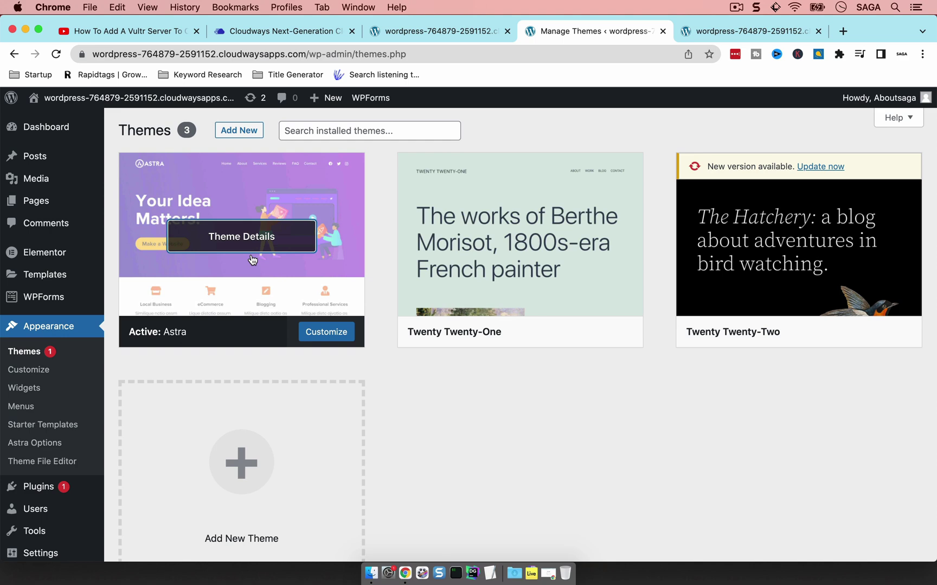
{"action": "mouse_move", "coordinate": [512, 324]}
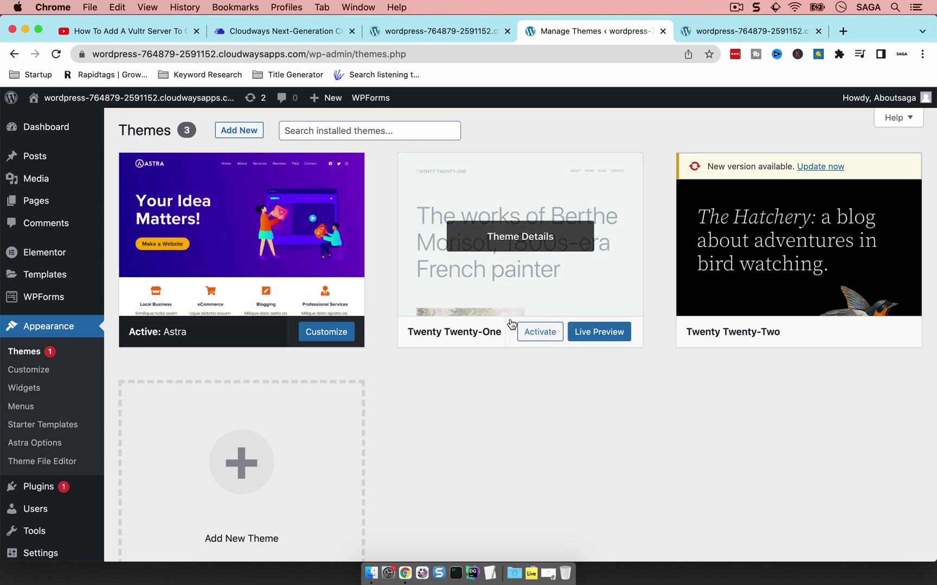
{"action": "left_click", "coordinate": [542, 333]}
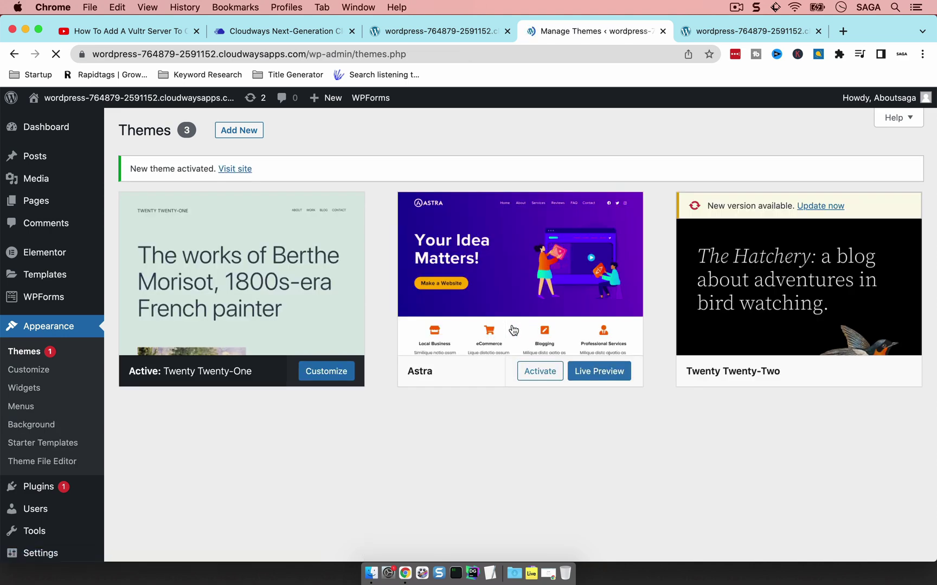
Step: Delete the Astra theme from the installed themes and confirm the deletion
{"action": "mouse_move", "coordinate": [226, 309]}
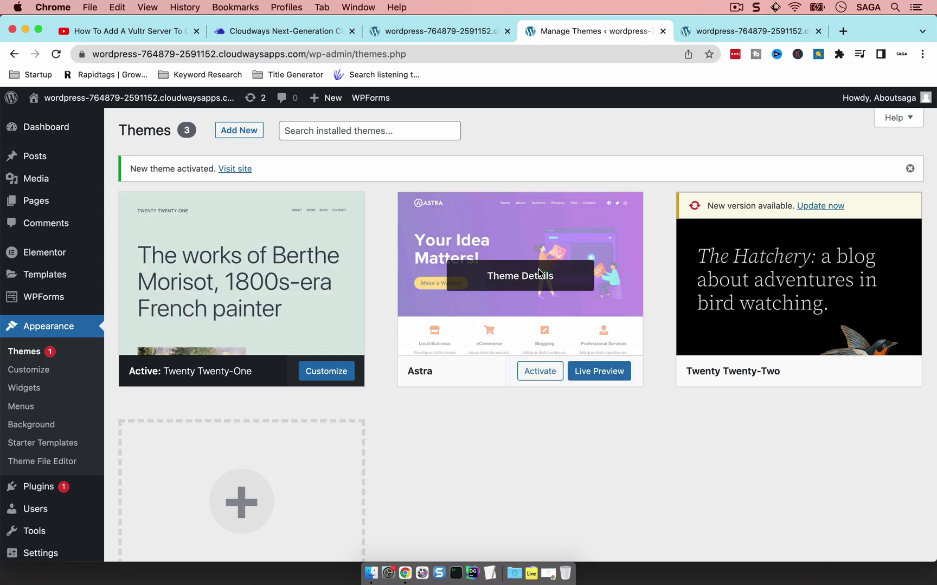
{"action": "left_click", "coordinate": [539, 269]}
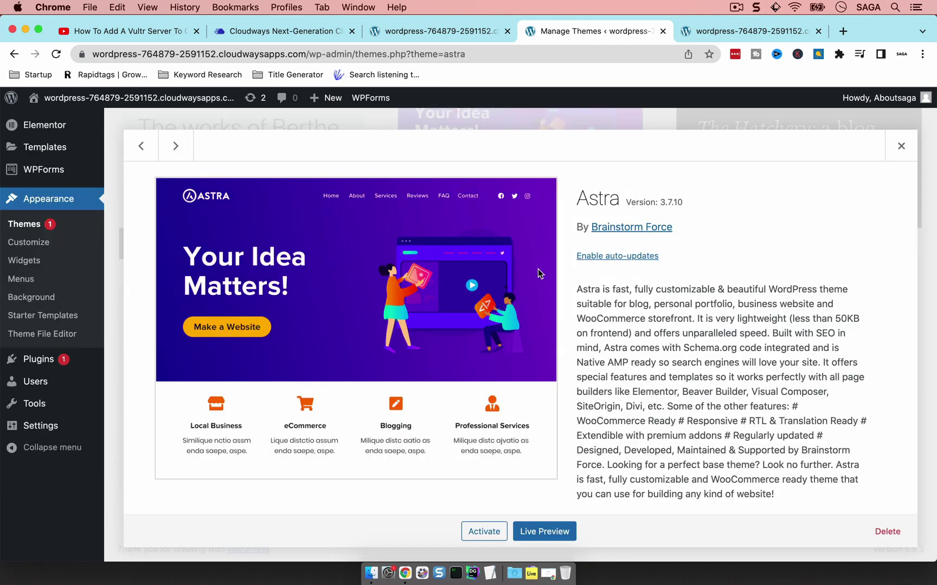
{"action": "left_click", "coordinate": [888, 535]}
{"action": "left_click", "coordinate": [580, 154]}
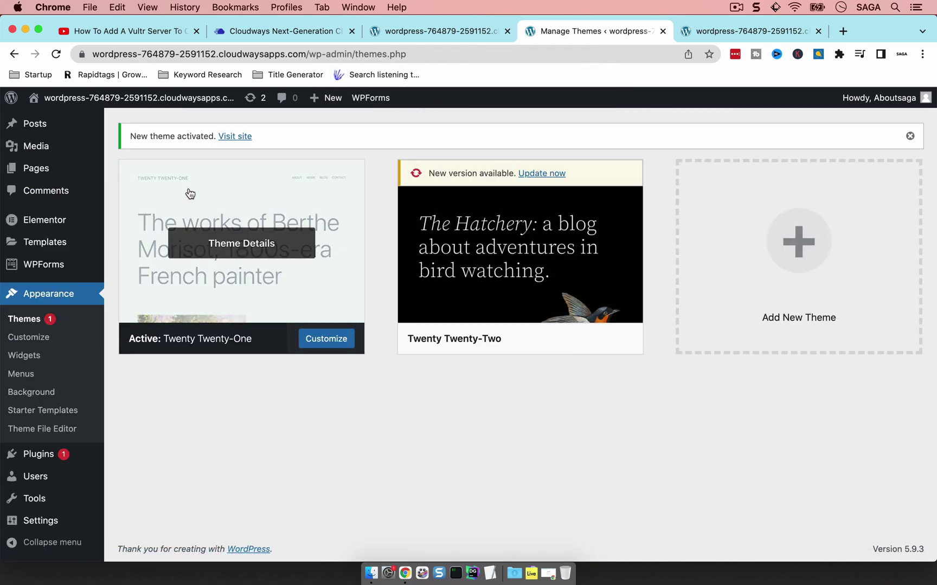
Step: Visit the site, review its front page down to the footer under Twenty Twenty-One, and return to the Cloudways Access Details page
{"action": "left_click", "coordinate": [74, 103]}
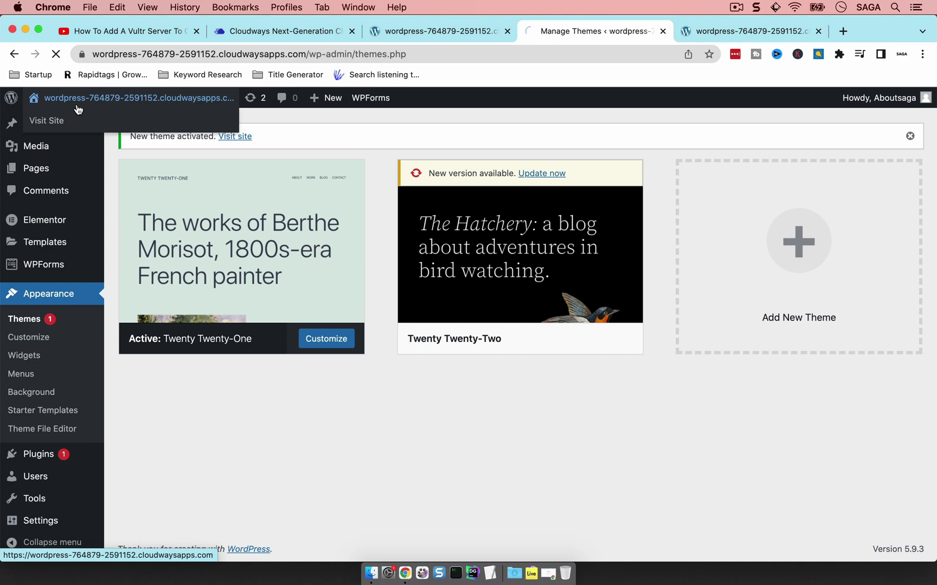
{"action": "scroll", "coordinate": [433, 266], "scroll_direction": "down", "scroll_amount": 3}
{"action": "scroll", "coordinate": [432, 267], "scroll_direction": "down", "scroll_amount": 15}
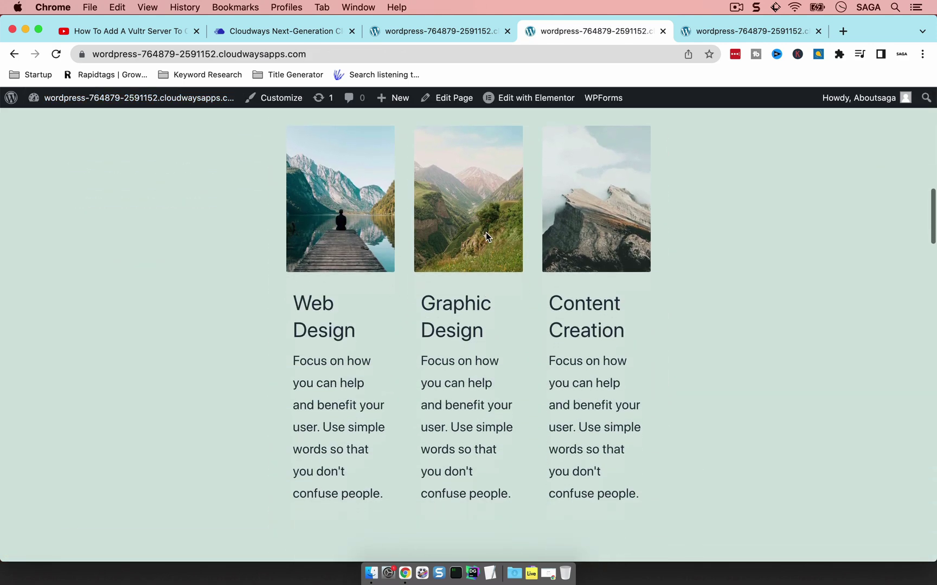
{"action": "scroll", "coordinate": [486, 233], "scroll_direction": "down", "scroll_amount": 15}
{"action": "scroll", "coordinate": [486, 232], "scroll_direction": "down", "scroll_amount": 20}
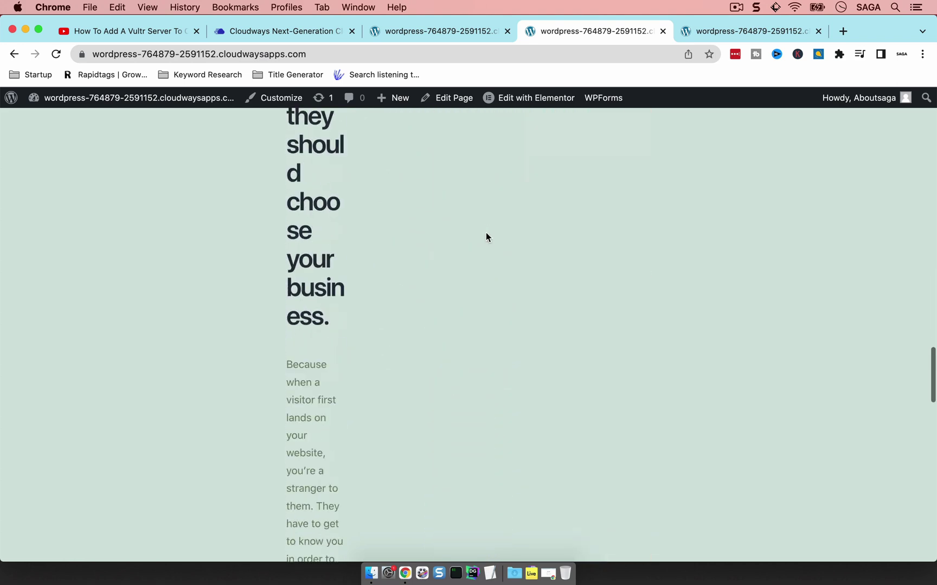
{"action": "scroll", "coordinate": [486, 233], "scroll_direction": "up", "scroll_amount": 20}
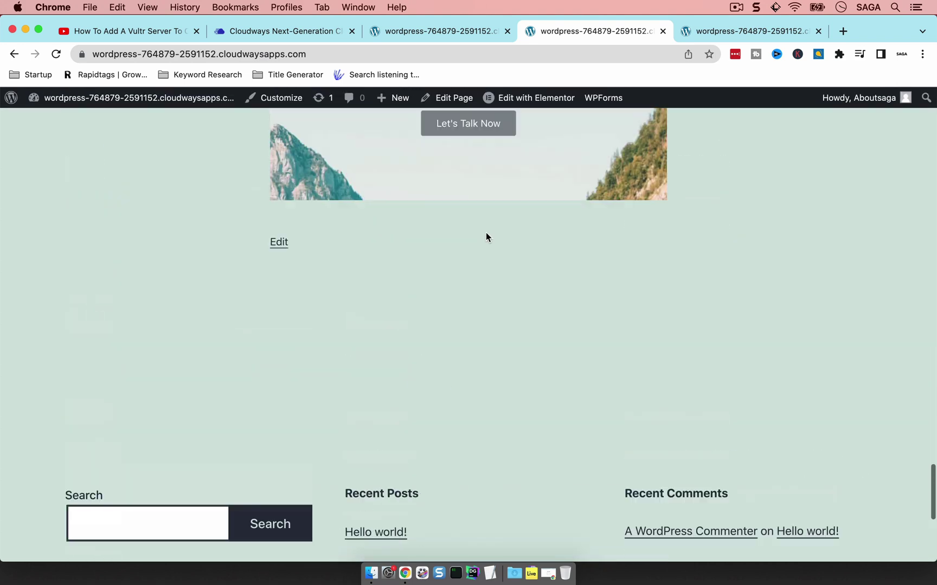
{"action": "scroll", "coordinate": [485, 237], "scroll_direction": "up", "scroll_amount": 3}
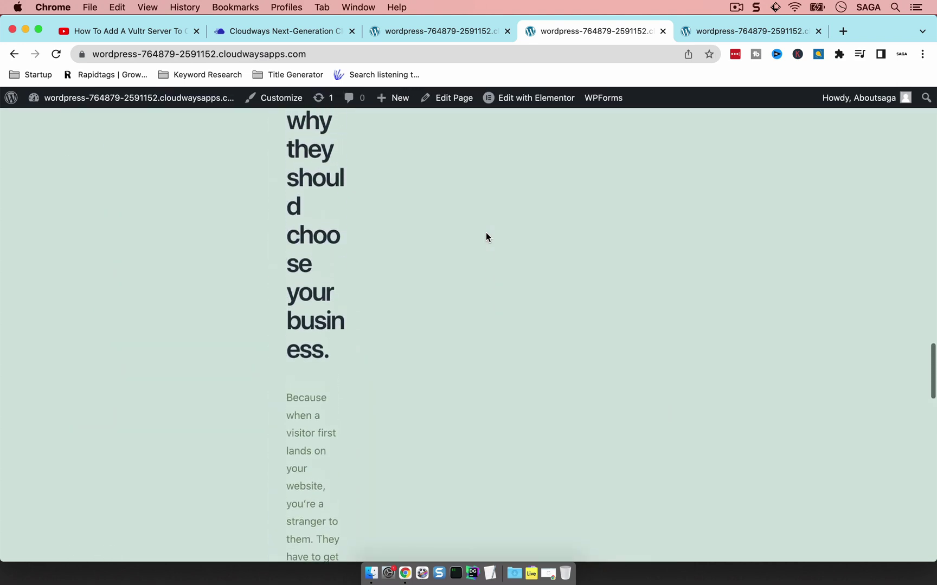
{"action": "left_click", "coordinate": [451, 32]}
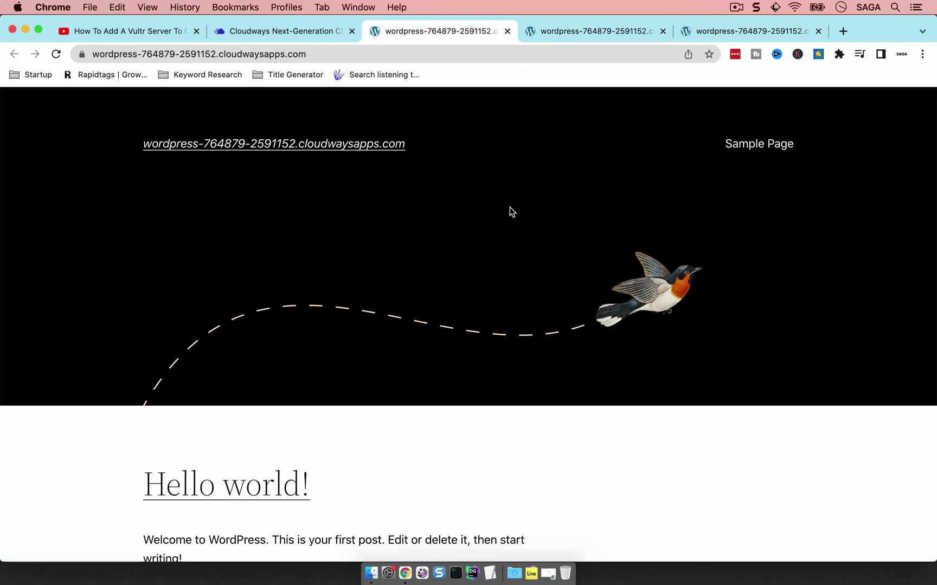
{"action": "left_click", "coordinate": [300, 38]}
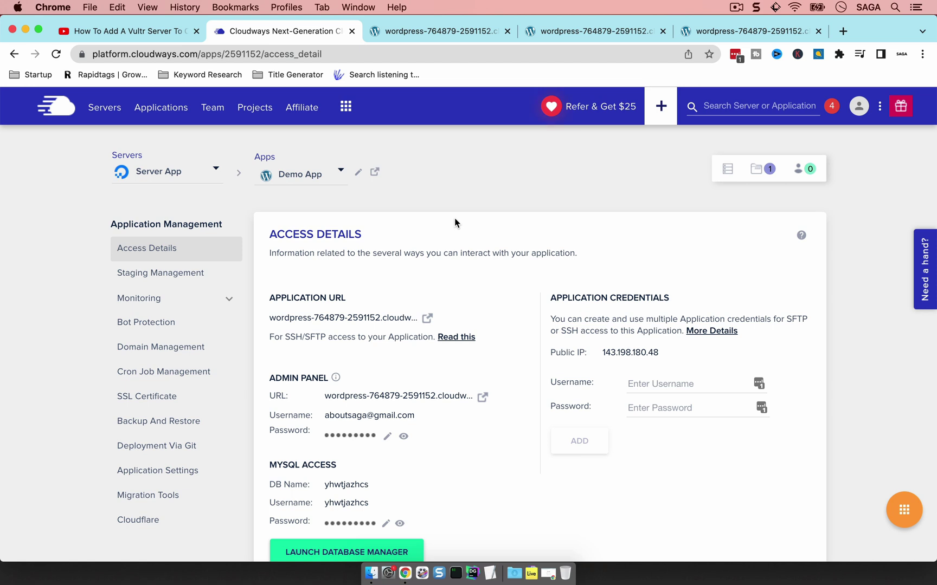